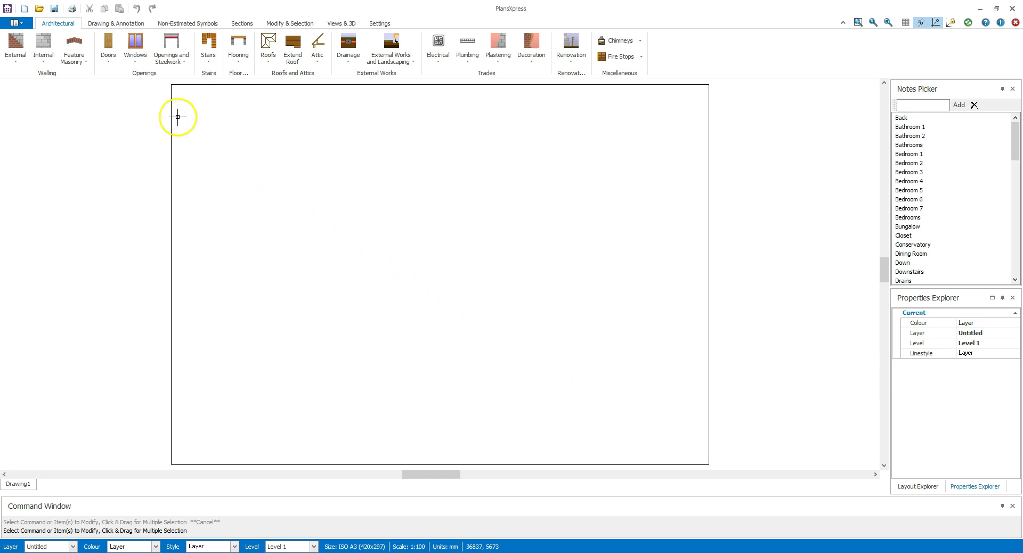
Step: Bring up the Drawing & Annotation tools for the empty ISO A3, 1:100 sheet
click(140, 25)
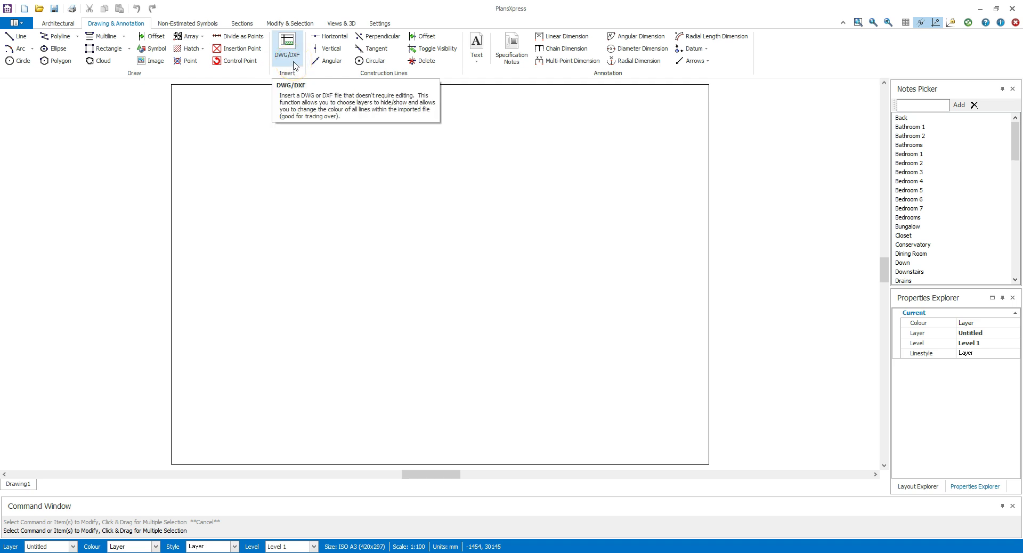
Step: Import Watisford Corner Proposed Plans.pdf, stretching it from the sheet's bottom-left to top-right corner
click(150, 65)
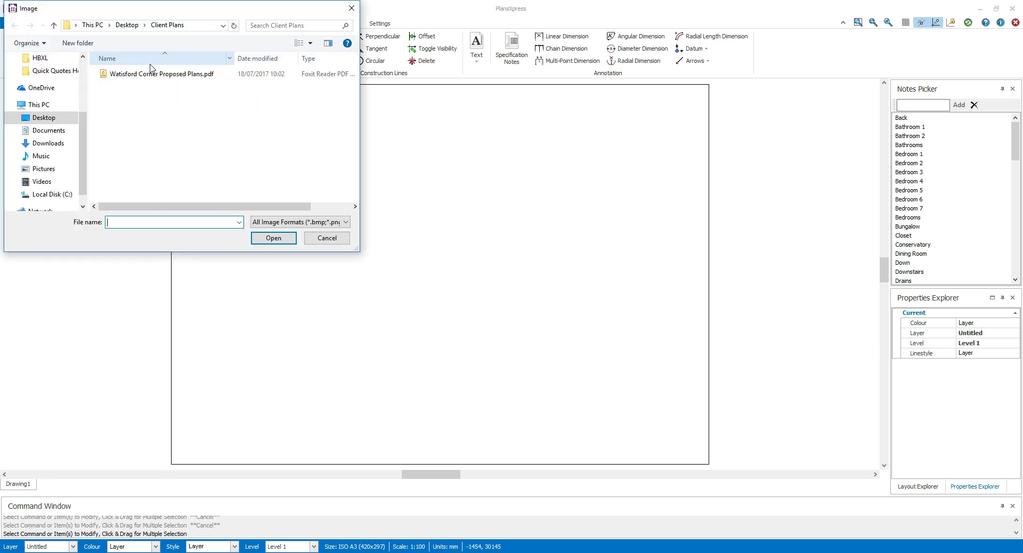
click(166, 77)
click(166, 78)
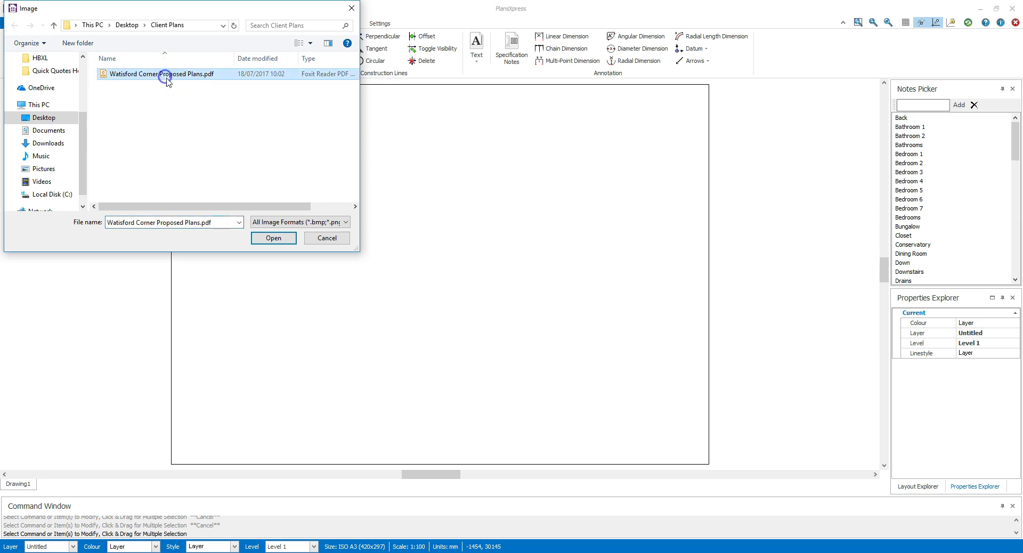
click(273, 239)
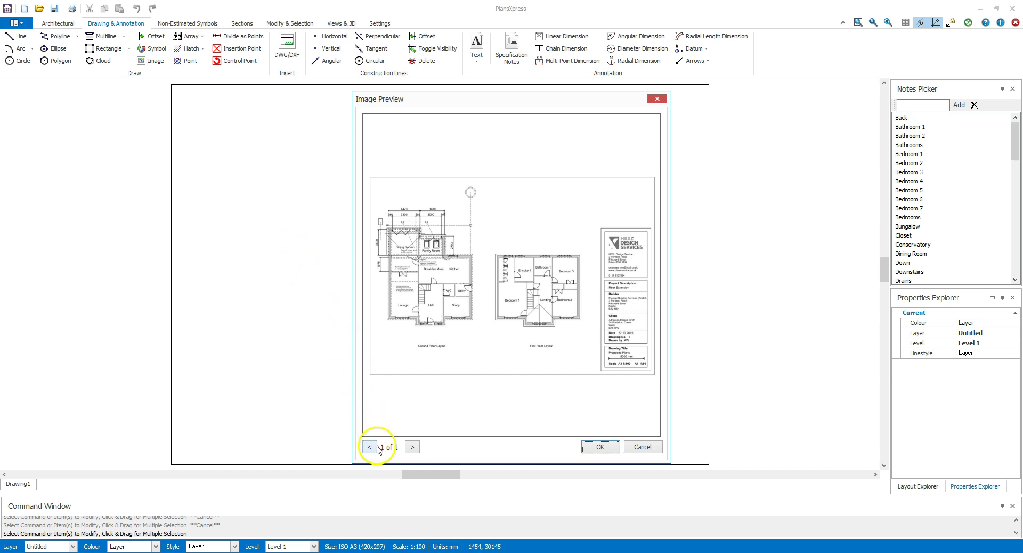
click(613, 447)
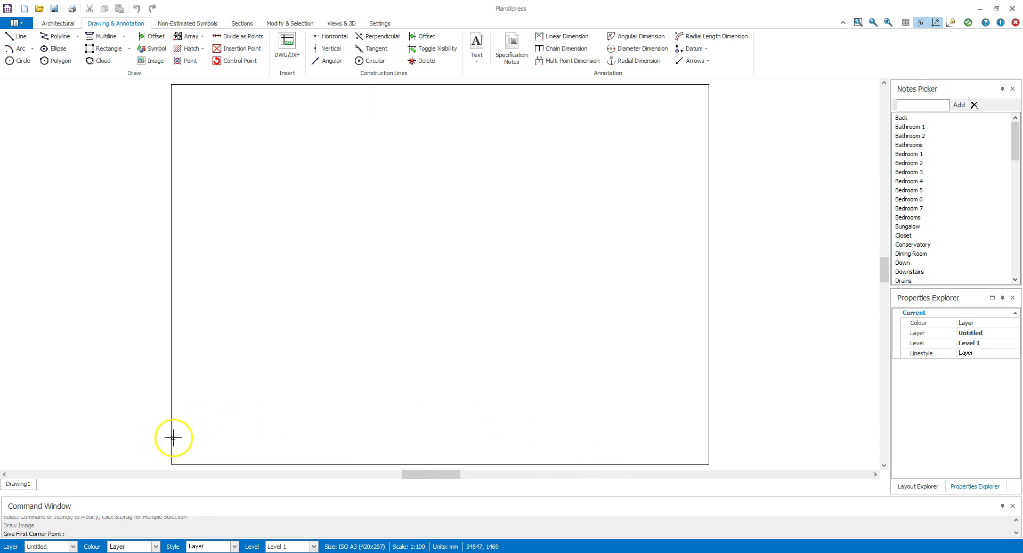
click(171, 462)
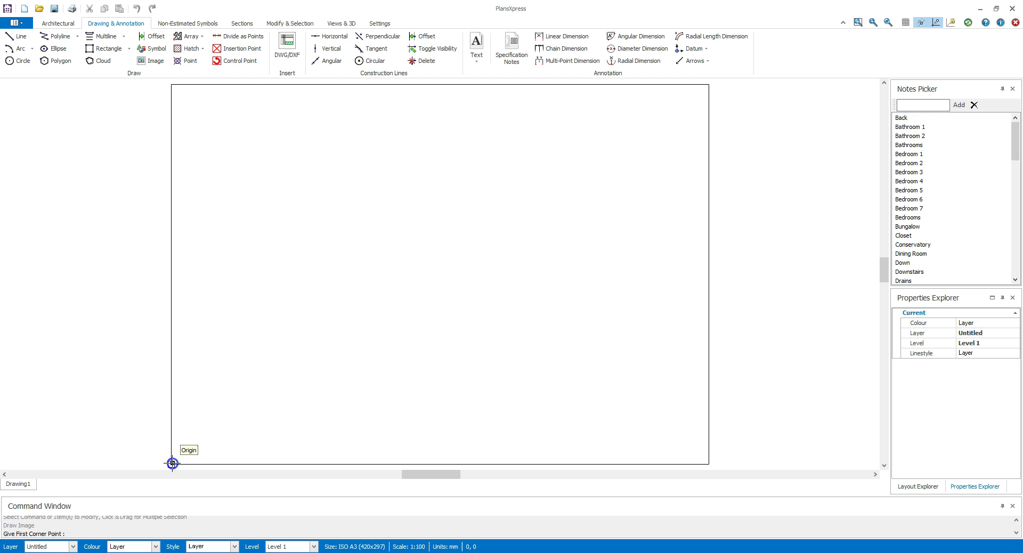
click(709, 83)
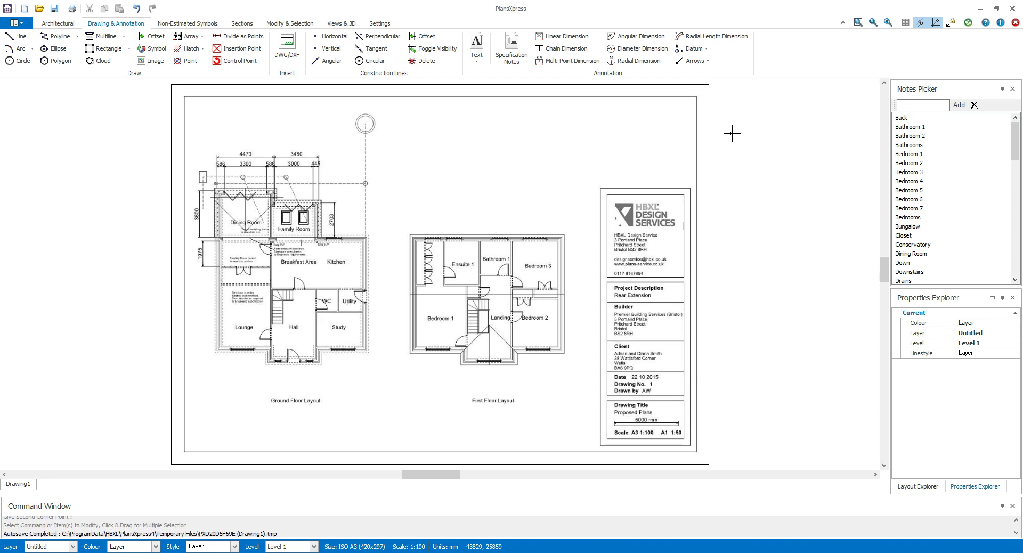
Step: Set the pen Display mode to Scan Mode and apply it
click(339, 24)
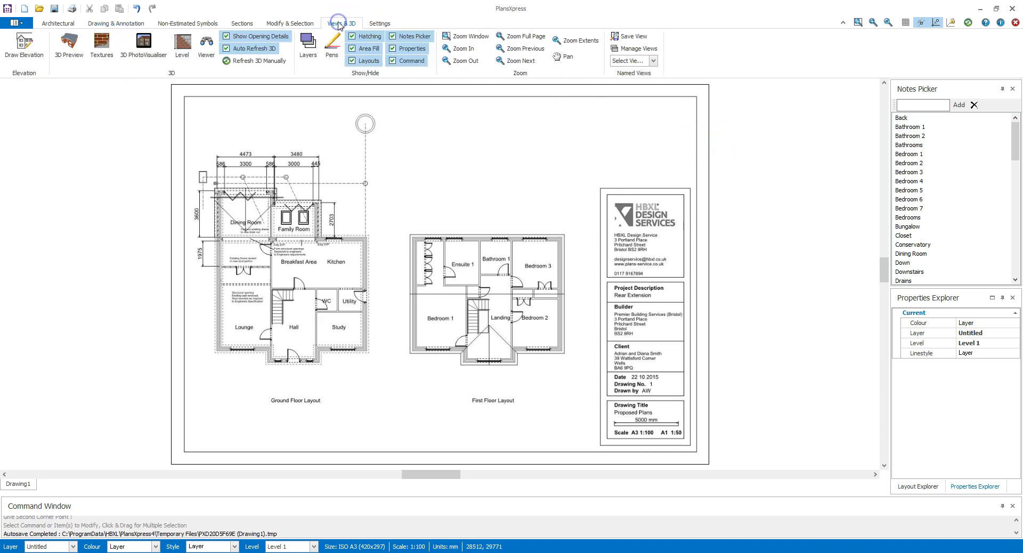
click(333, 44)
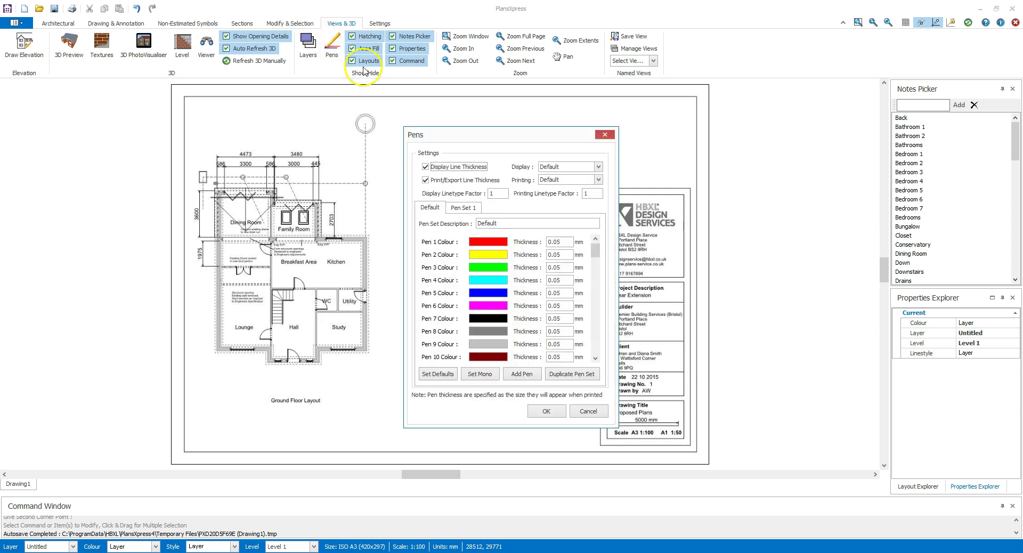
click(598, 167)
click(583, 183)
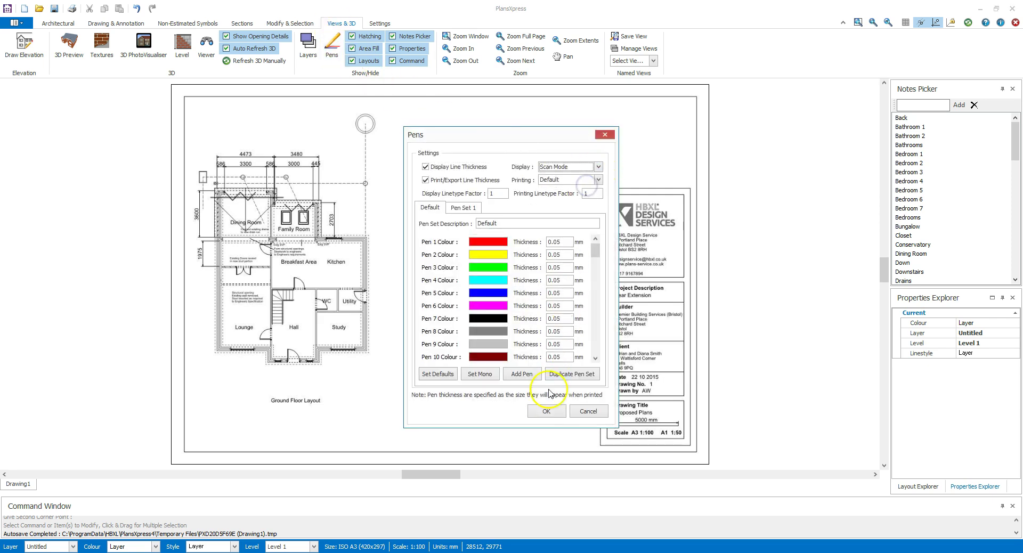
click(550, 405)
click(547, 411)
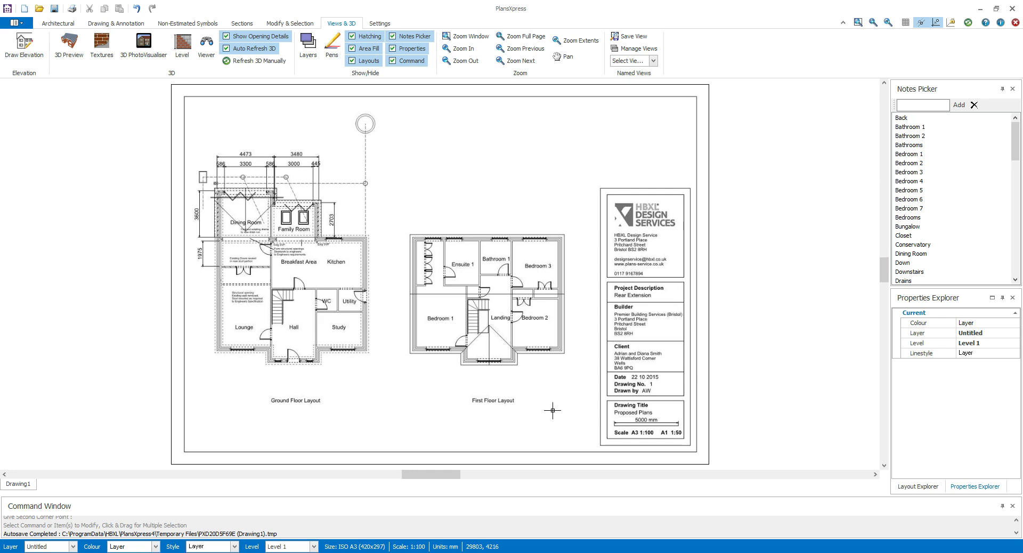
Step: Place vertical construction lines on the Family Room's right and left walls and the Dining Room's left wall
right_click(553, 410)
click(96, 27)
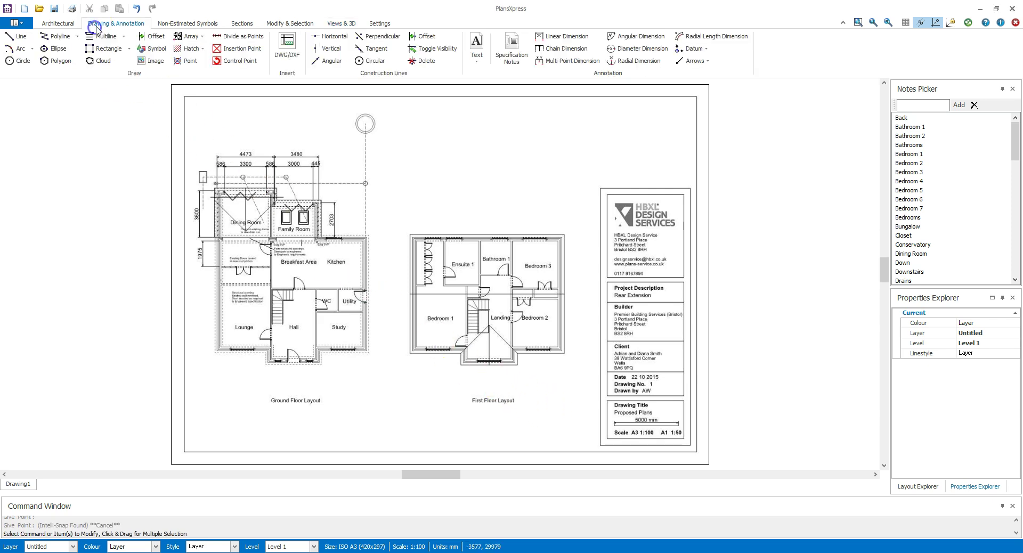
click(323, 50)
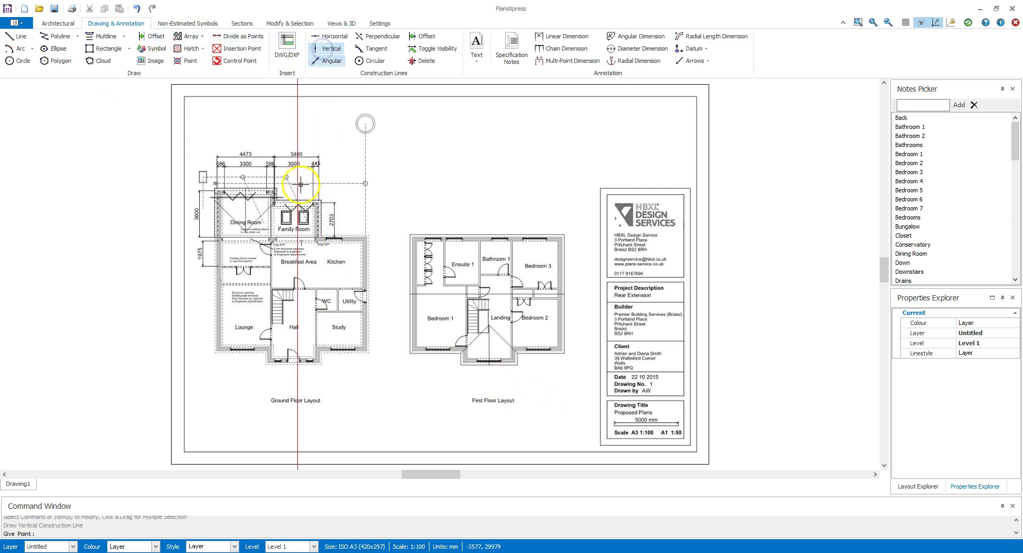
scroll(270, 218, up, 5)
scroll(256, 133, up, 4)
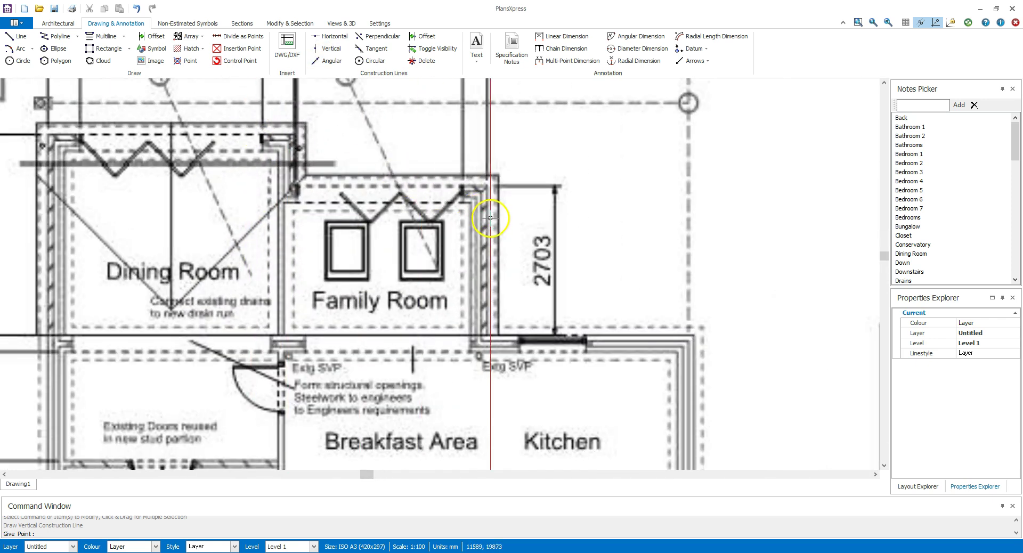
click(486, 217)
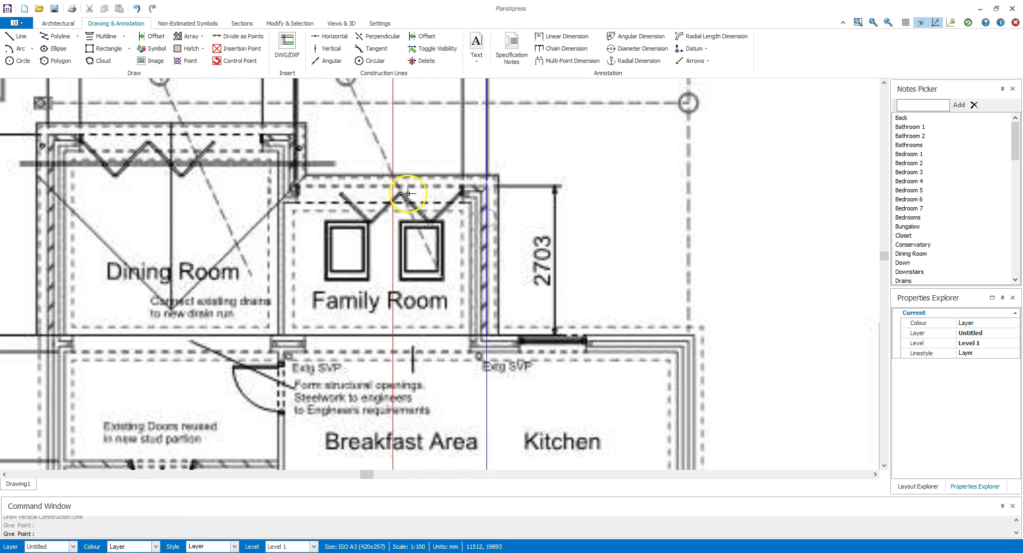
click(295, 156)
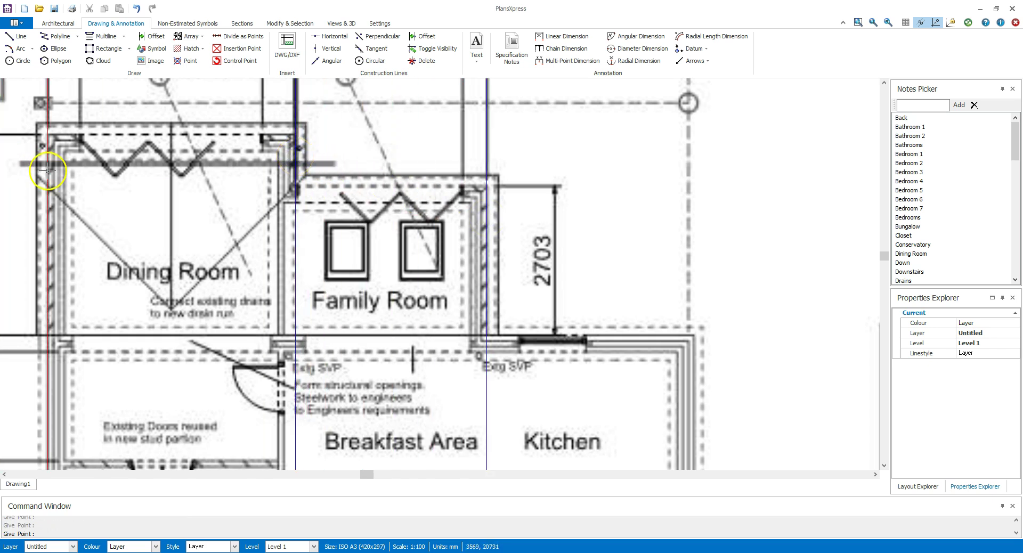
click(48, 162)
Step: Add horizontal construction lines at the front wall and the Family Room and Dining Room back walls
key(Escape)
click(329, 37)
click(653, 335)
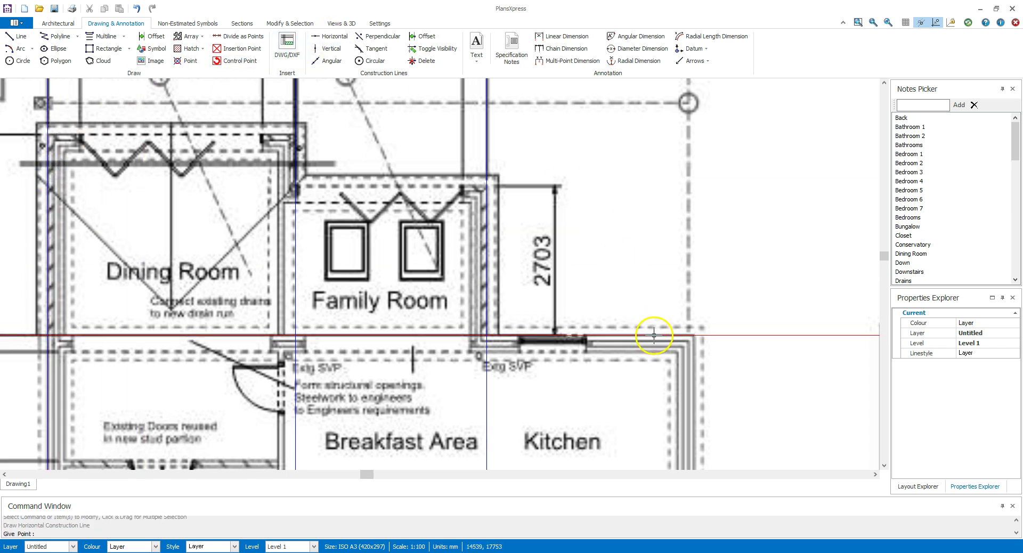
click(419, 174)
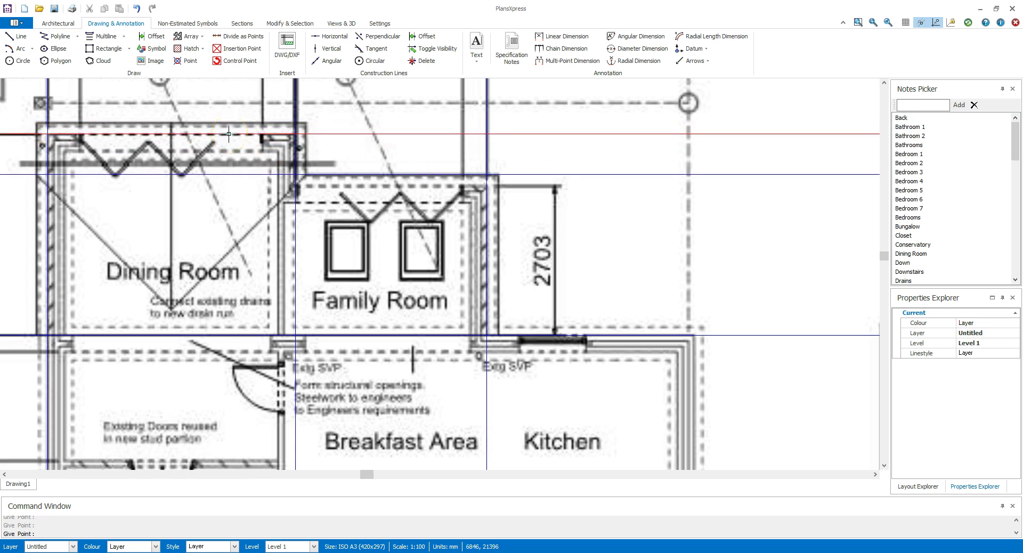
click(228, 134)
key(Escape)
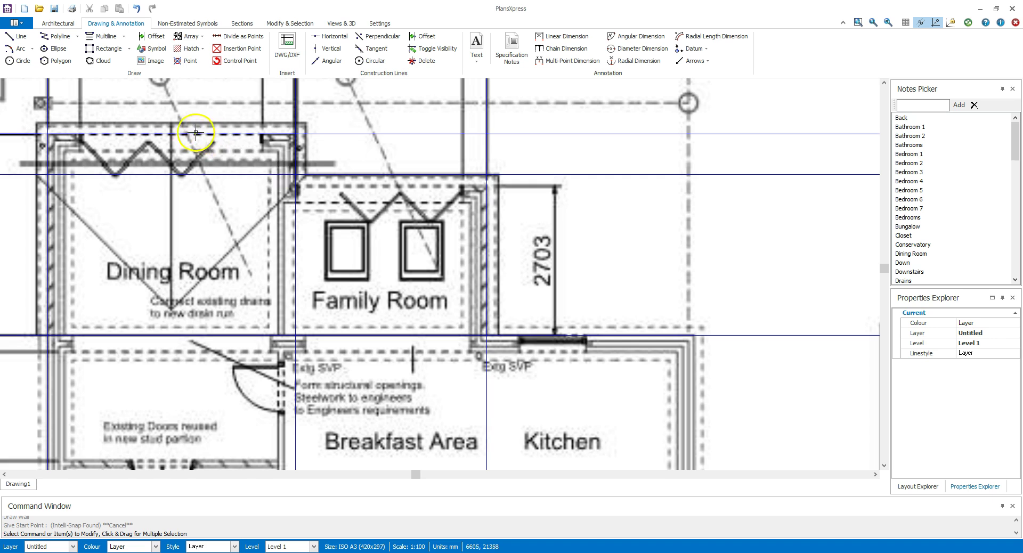
Step: Choose Ground floor cavity wall 2.400 (Single storey), accepting default dimensions, foundation, footing and plastering
click(47, 23)
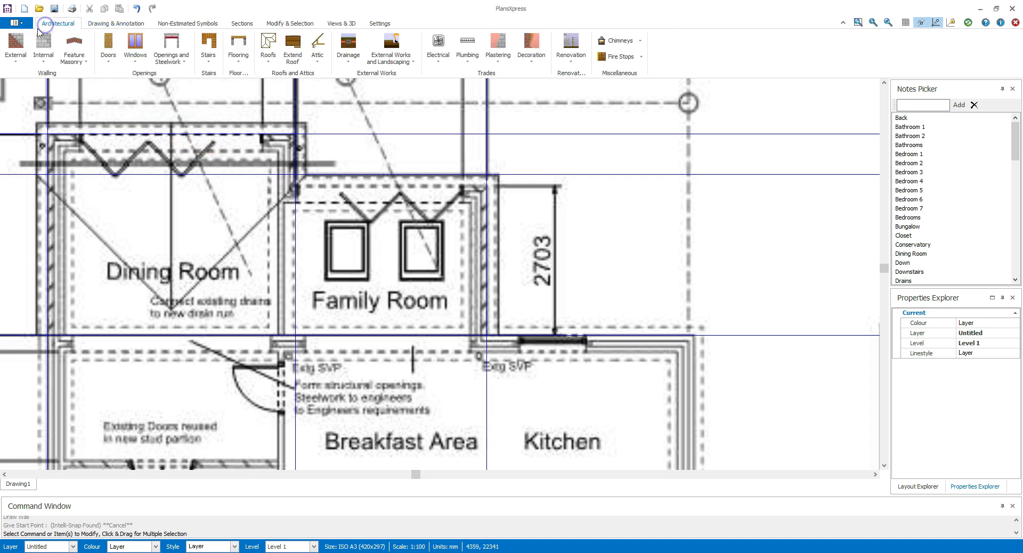
click(19, 68)
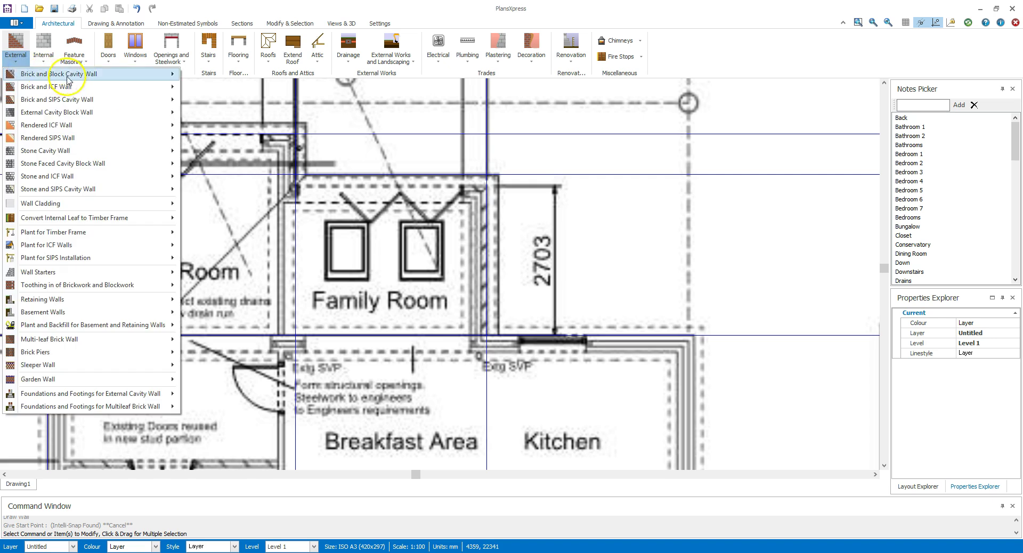
mouse_move(119, 81)
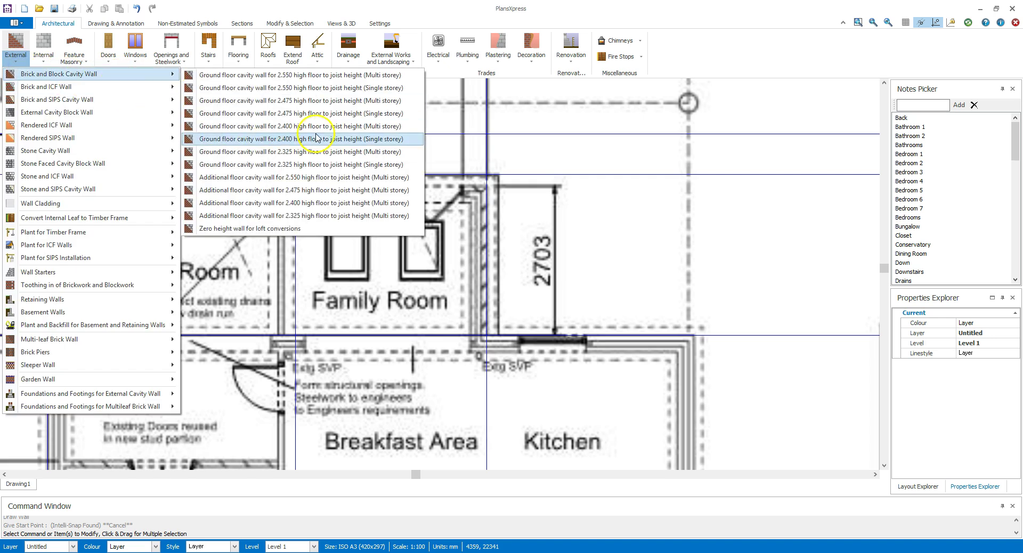
click(338, 140)
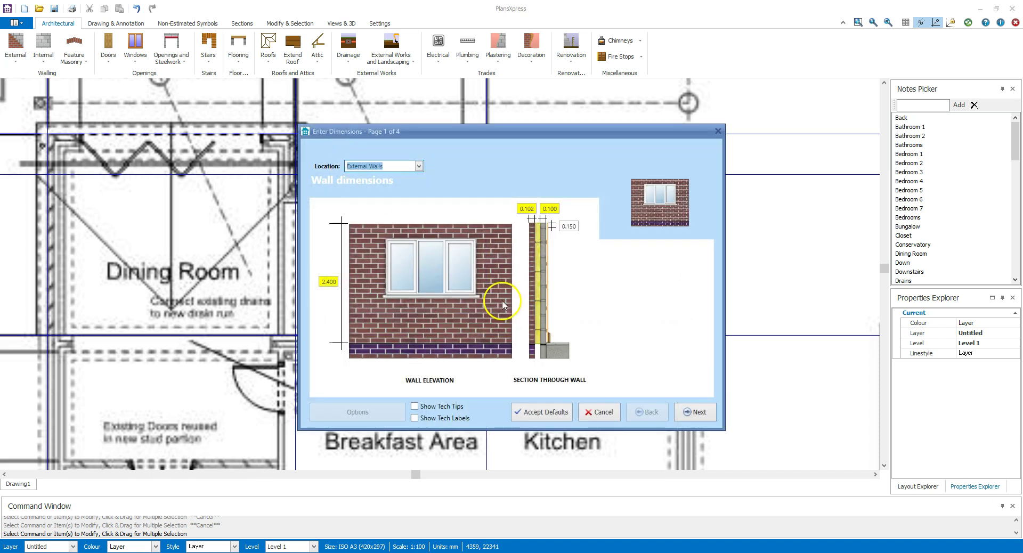
click(707, 413)
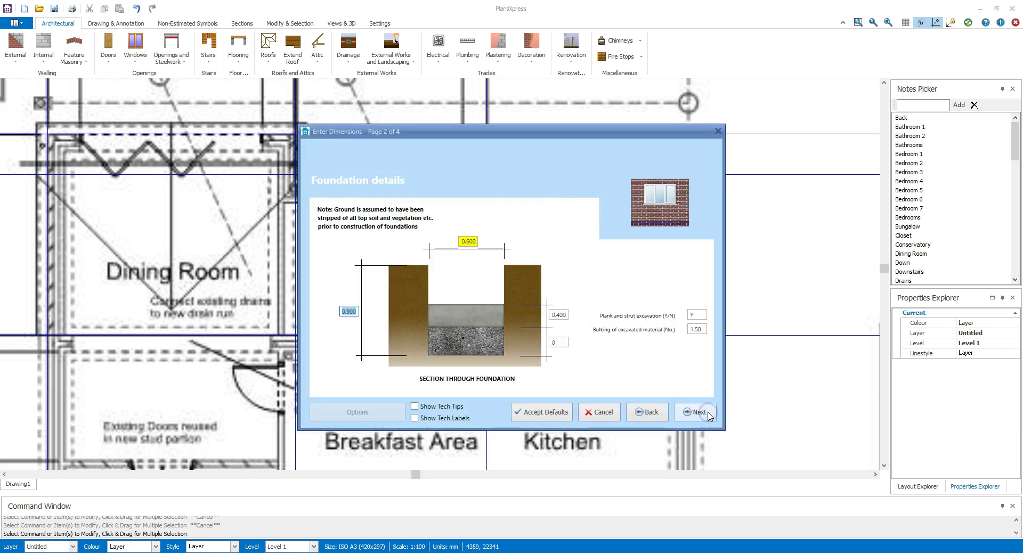
click(708, 414)
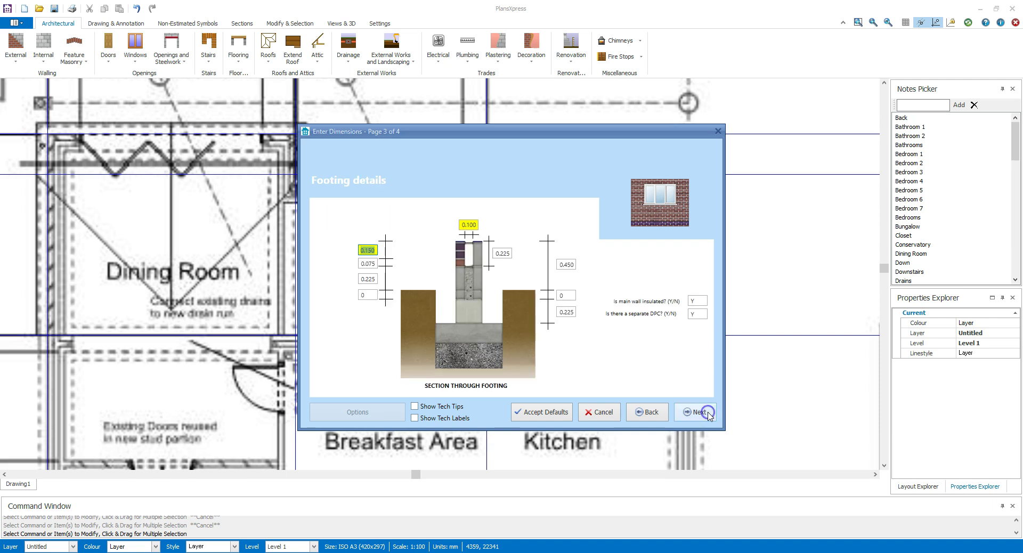
click(709, 415)
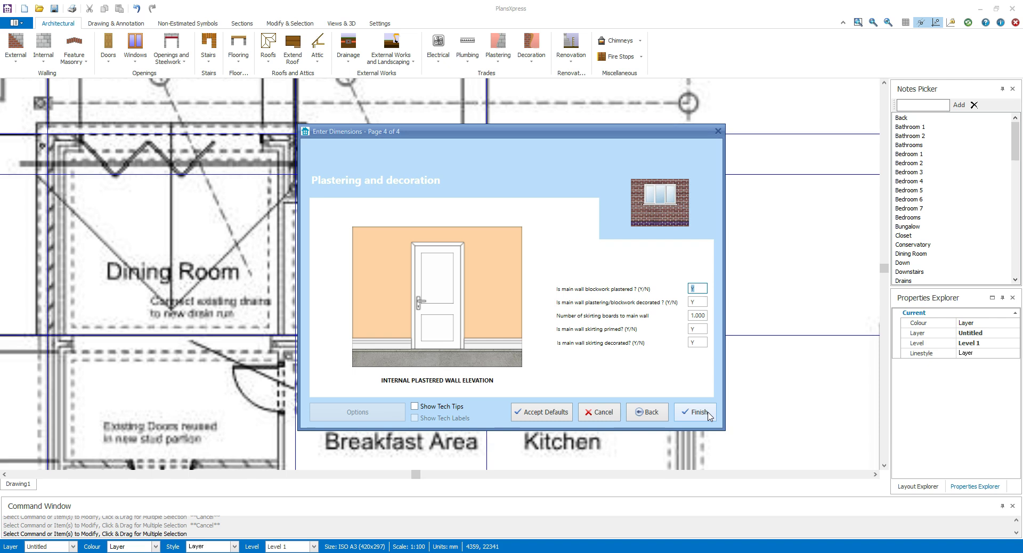
click(698, 412)
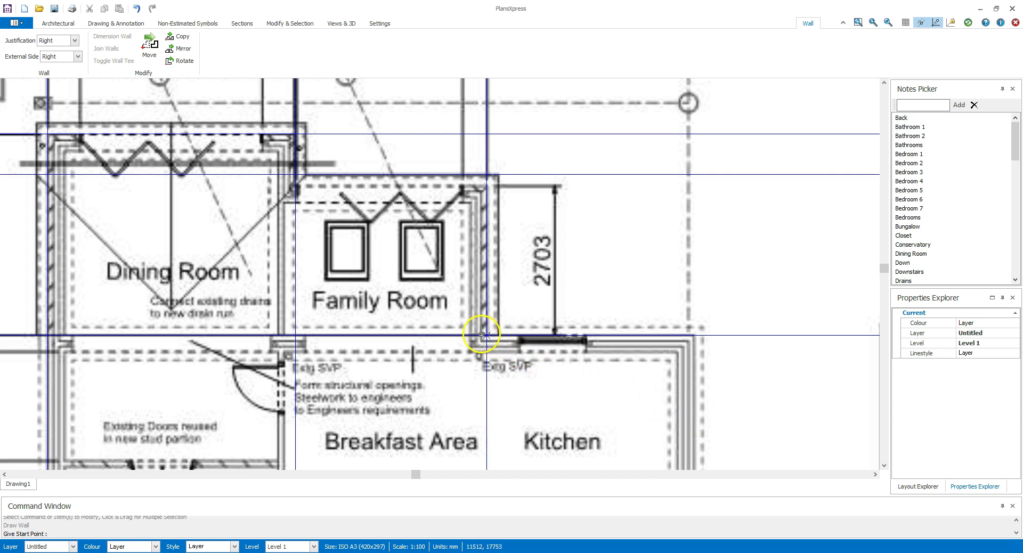
Step: Trace cavity walls from the Family Room's front-right corner around both rooms to the Dining Room's left side
click(486, 336)
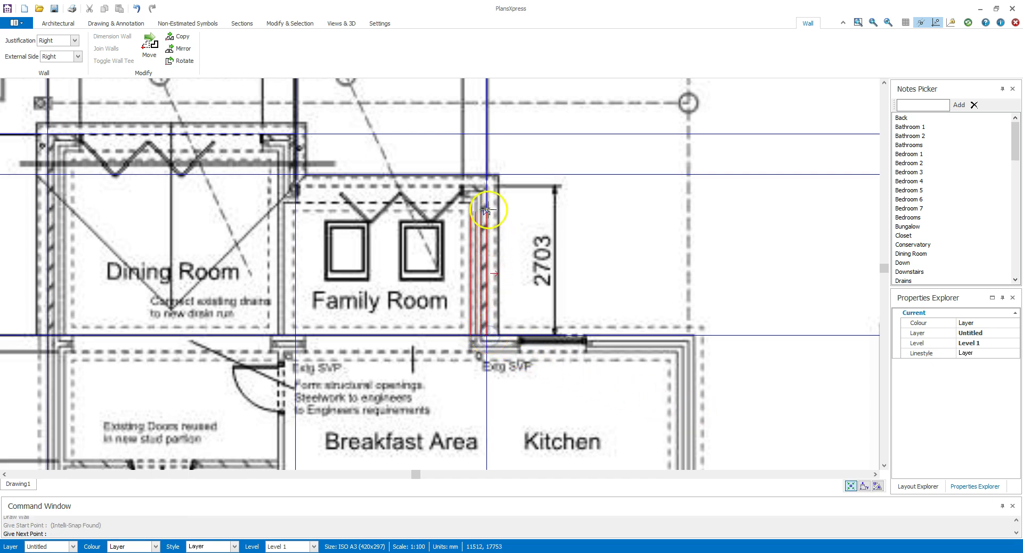
click(487, 175)
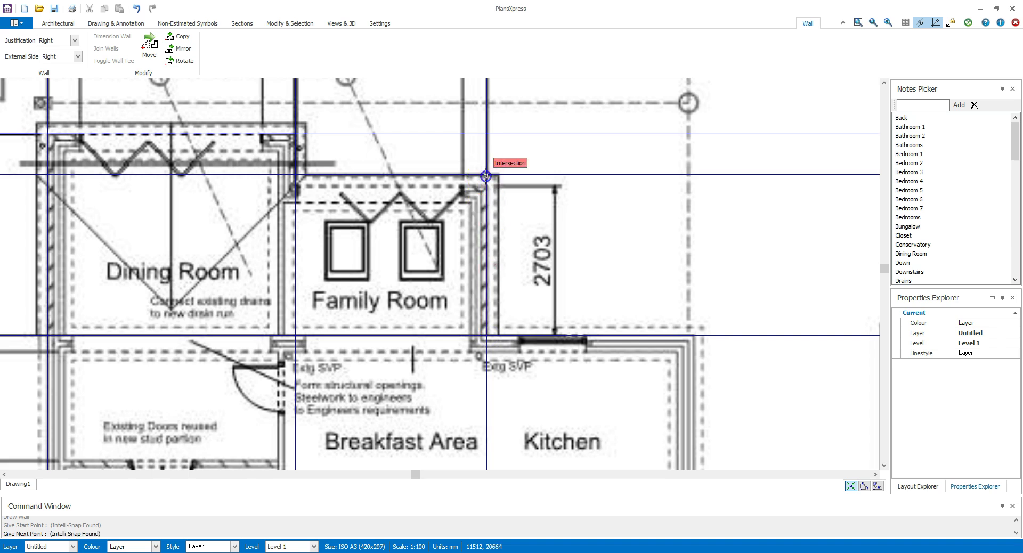
click(296, 173)
click(296, 134)
click(56, 134)
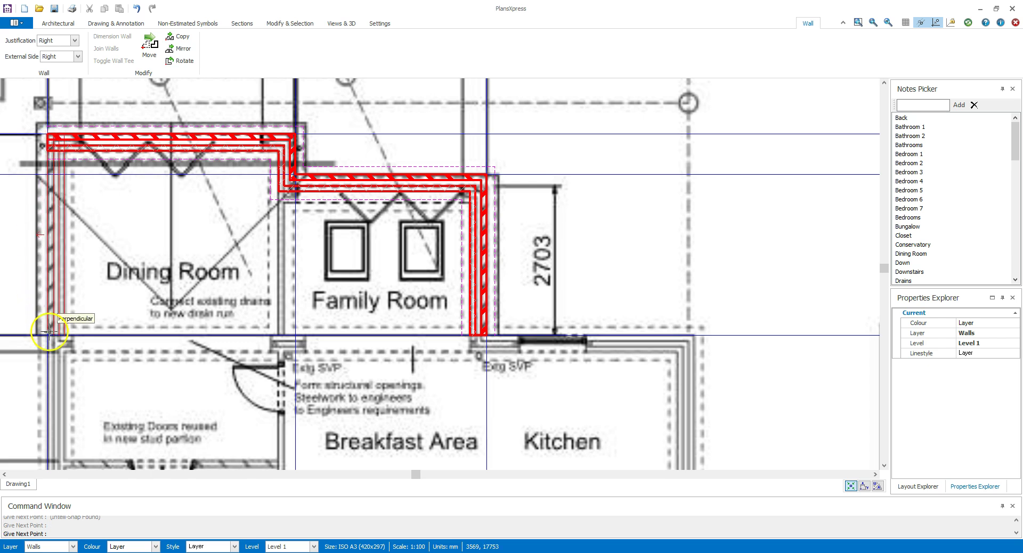
click(49, 332)
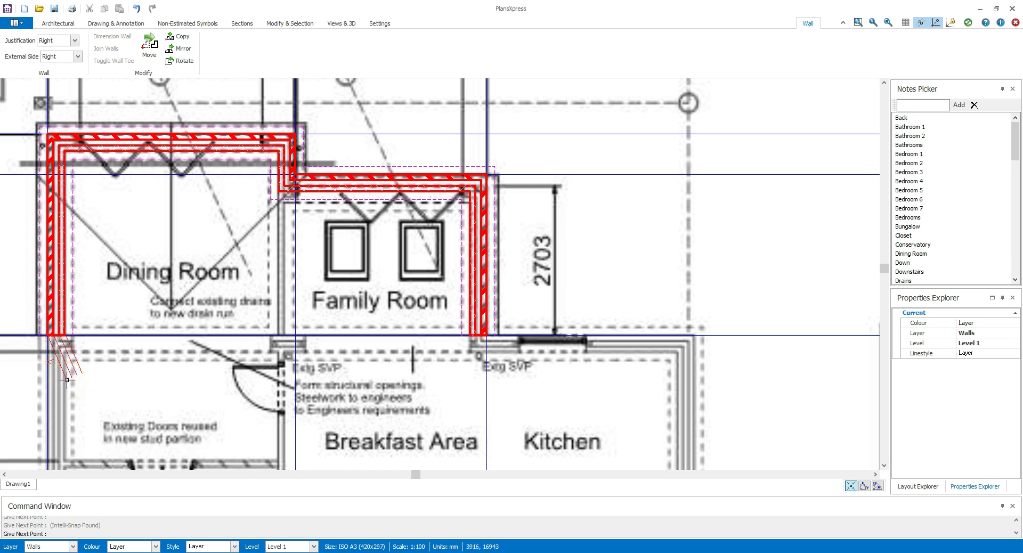
key(Escape)
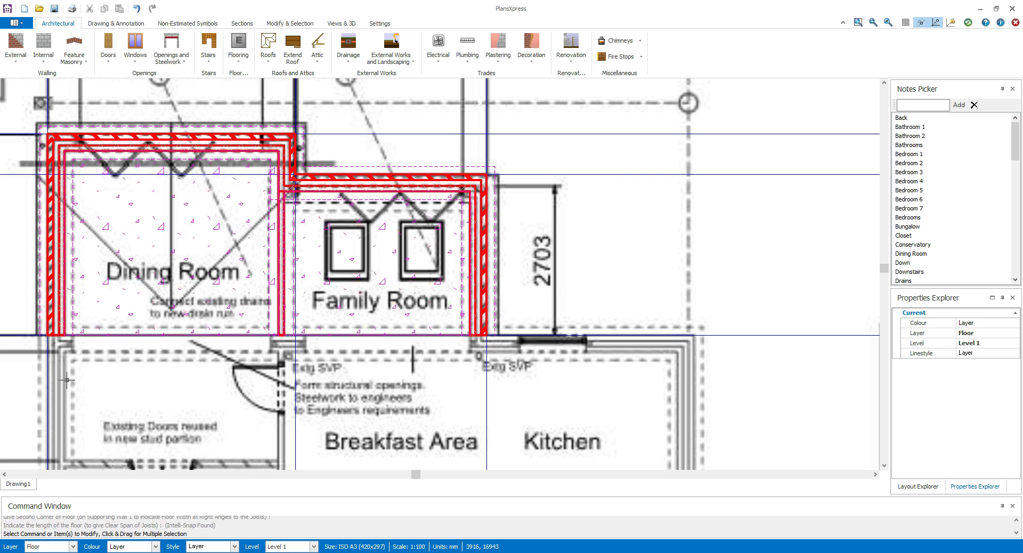
Step: Pick the Bi-fold Patio Doors Aluminium door type
click(111, 60)
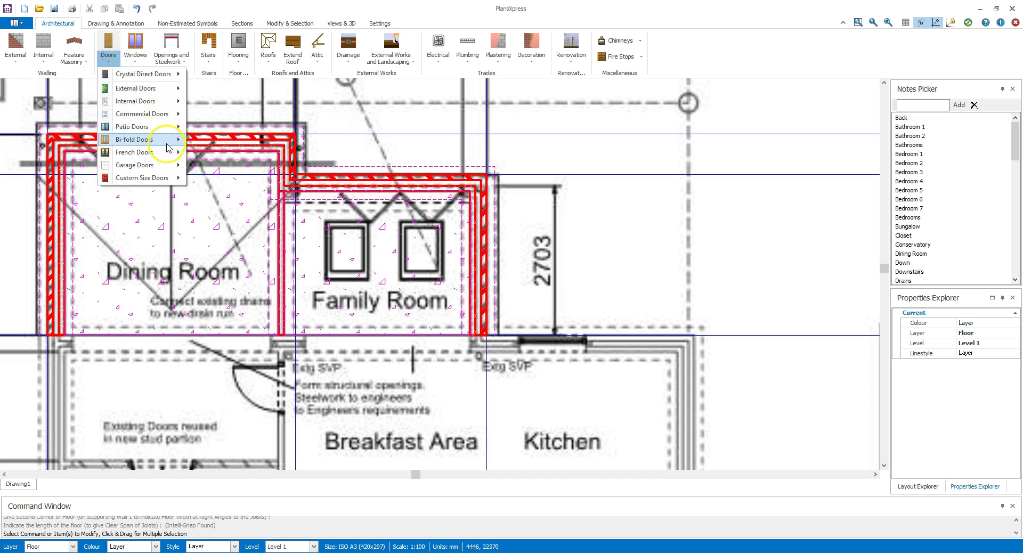
mouse_move(167, 147)
mouse_move(273, 154)
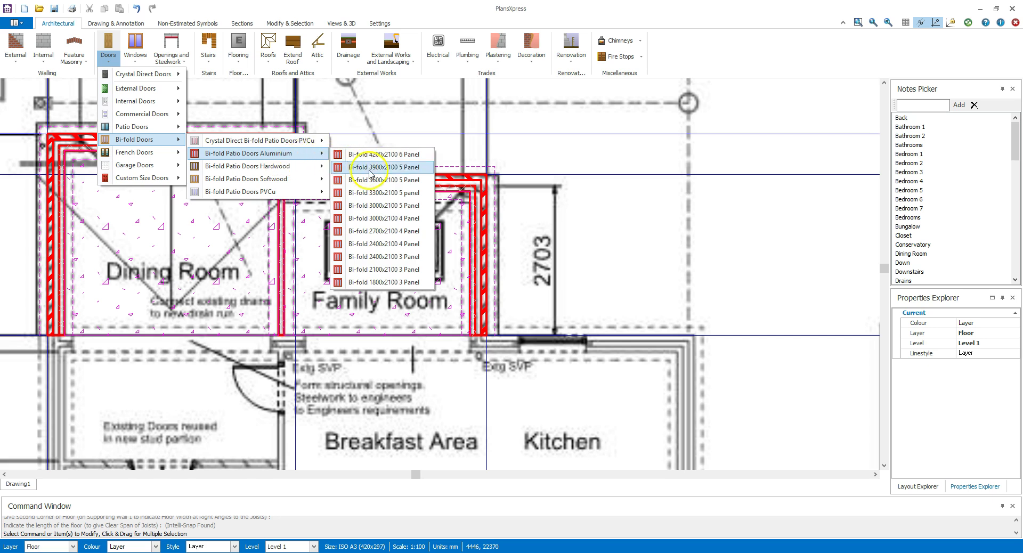
key(Escape)
key(Escape)
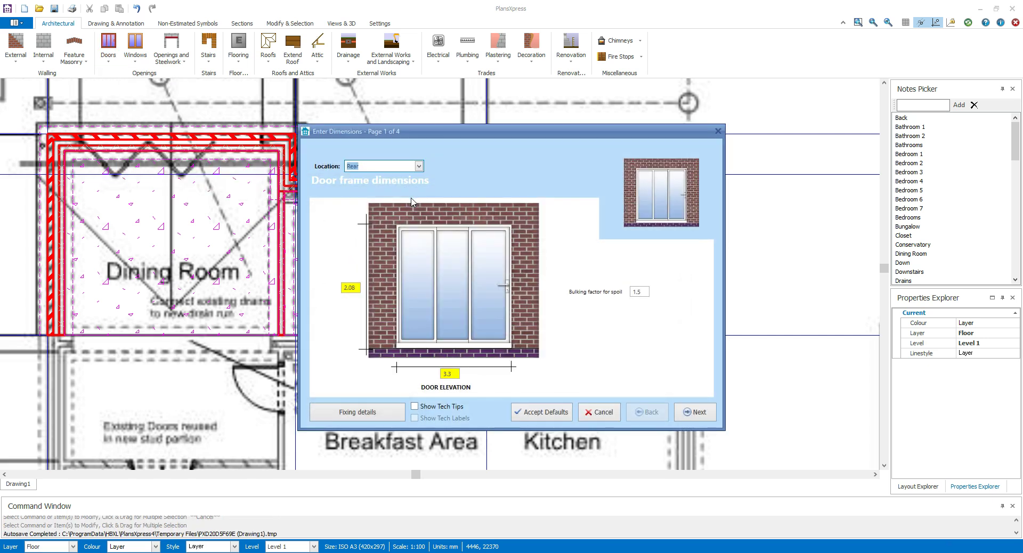
Step: Accept default reveal, plastering and decoration details and place the door in the Dining Room's back wall
click(699, 413)
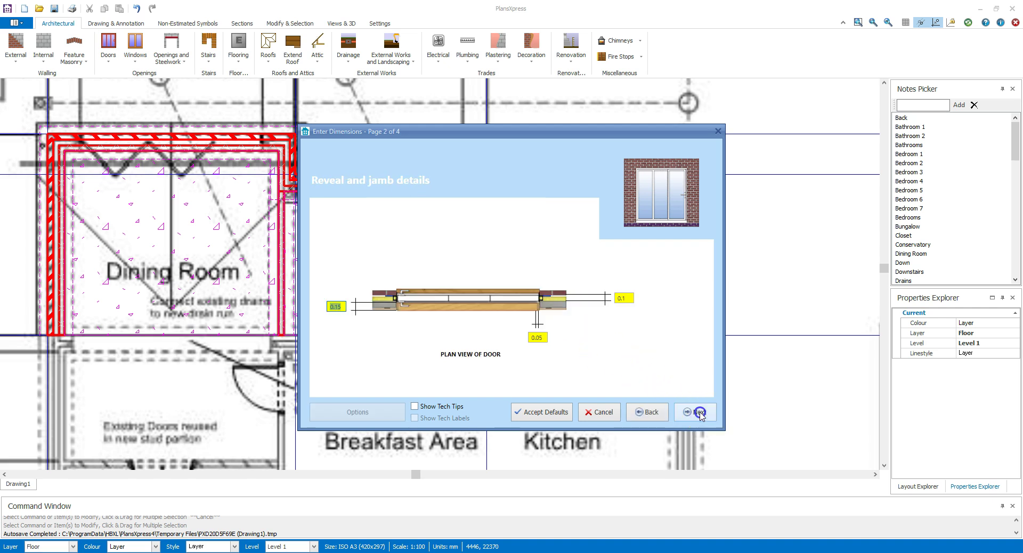
click(700, 414)
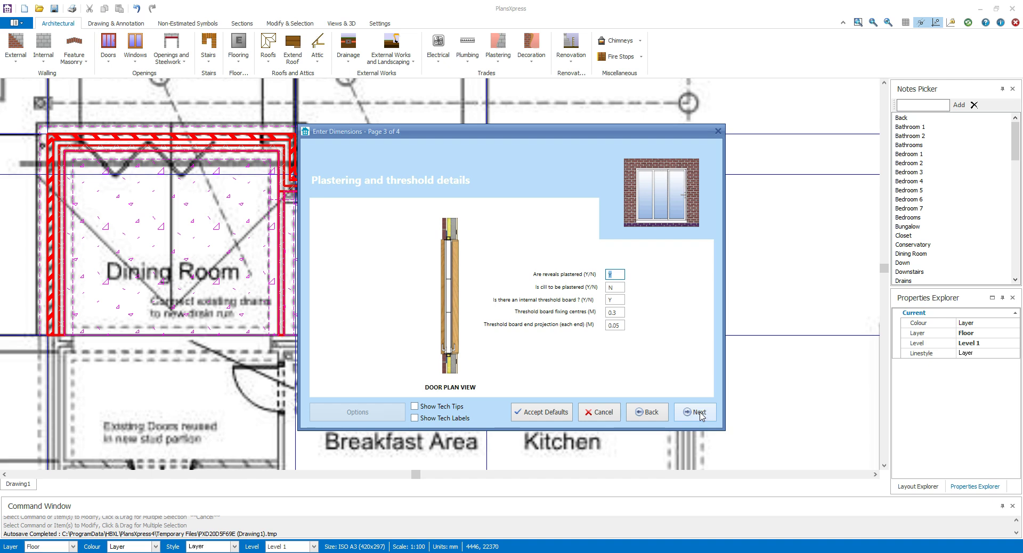
click(700, 413)
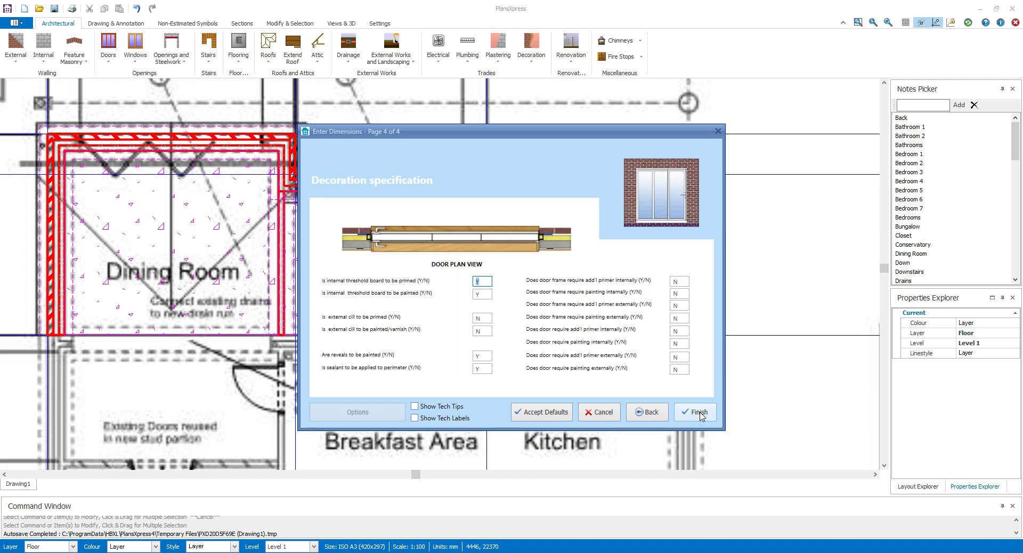
click(699, 413)
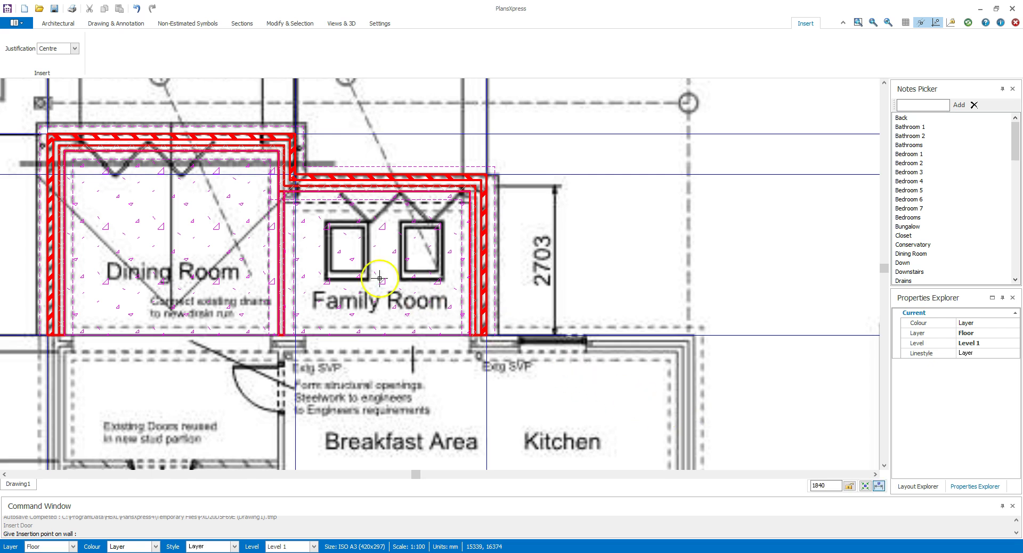
click(170, 151)
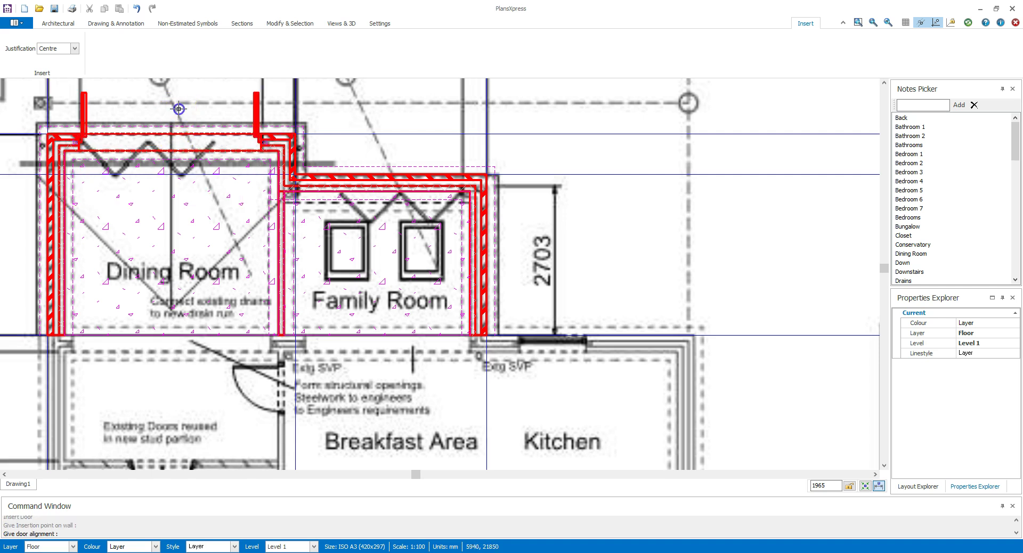
key(Escape)
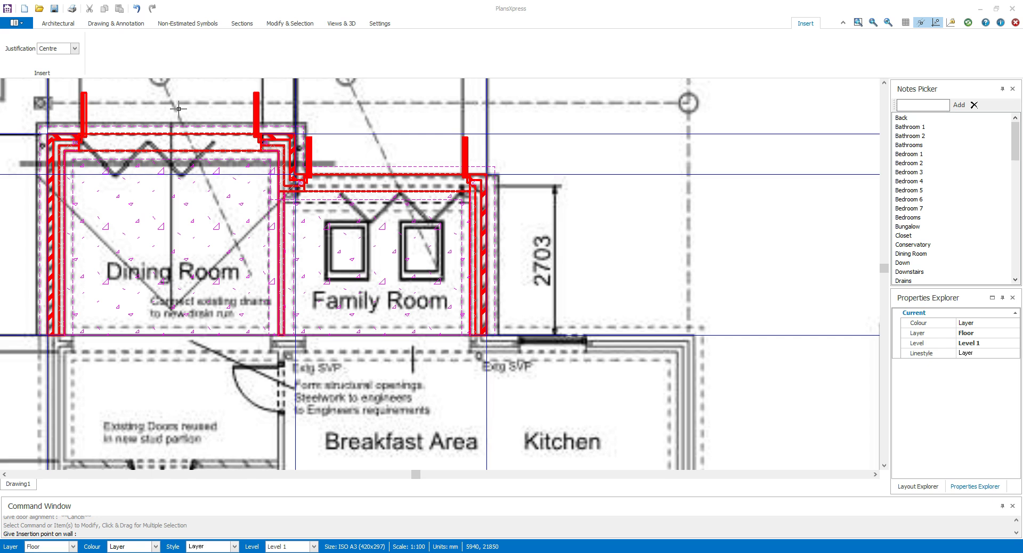
Step: Accept default roof dimensions, structure, tiling and finishes, then choose Lean to Roof
click(708, 419)
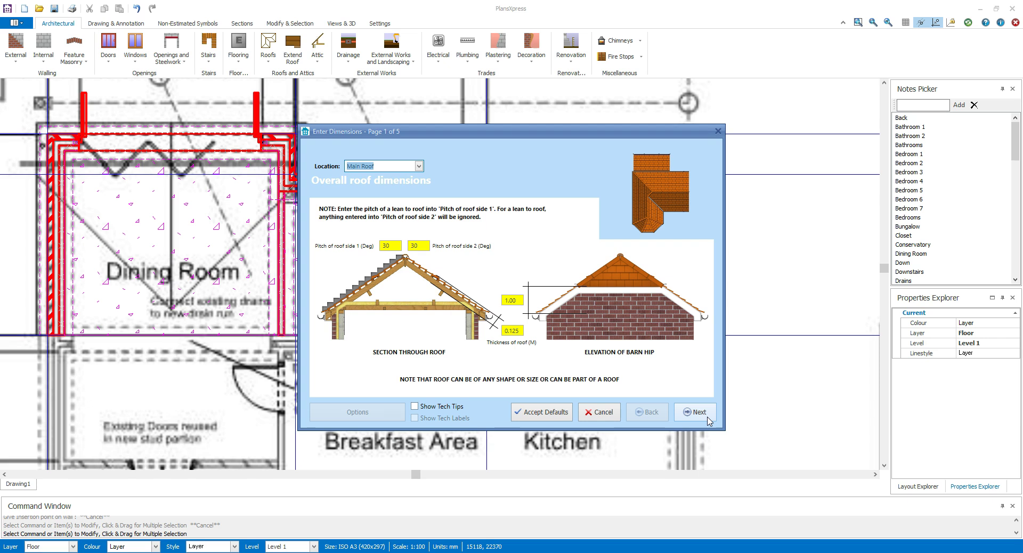
click(699, 412)
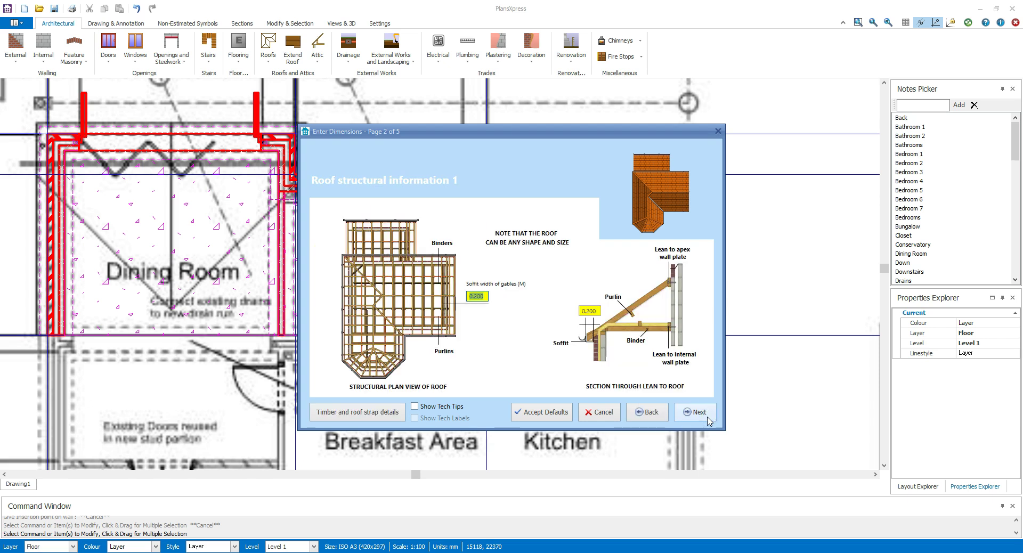
click(708, 419)
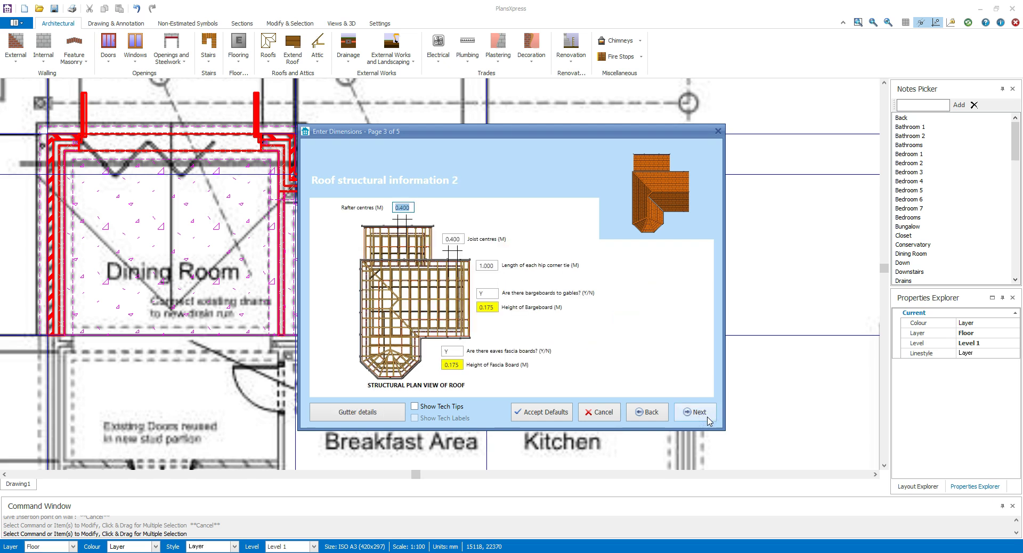
click(708, 419)
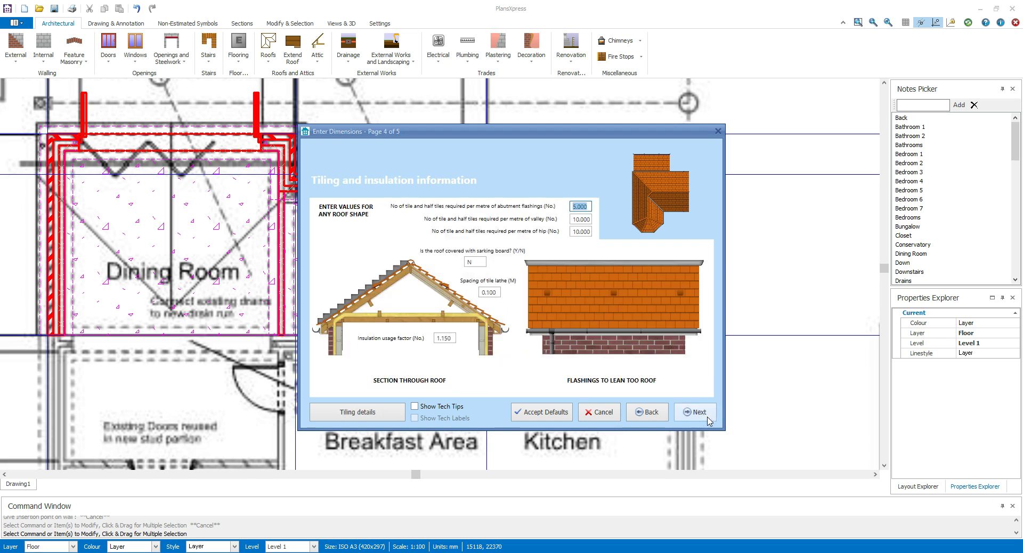
click(708, 419)
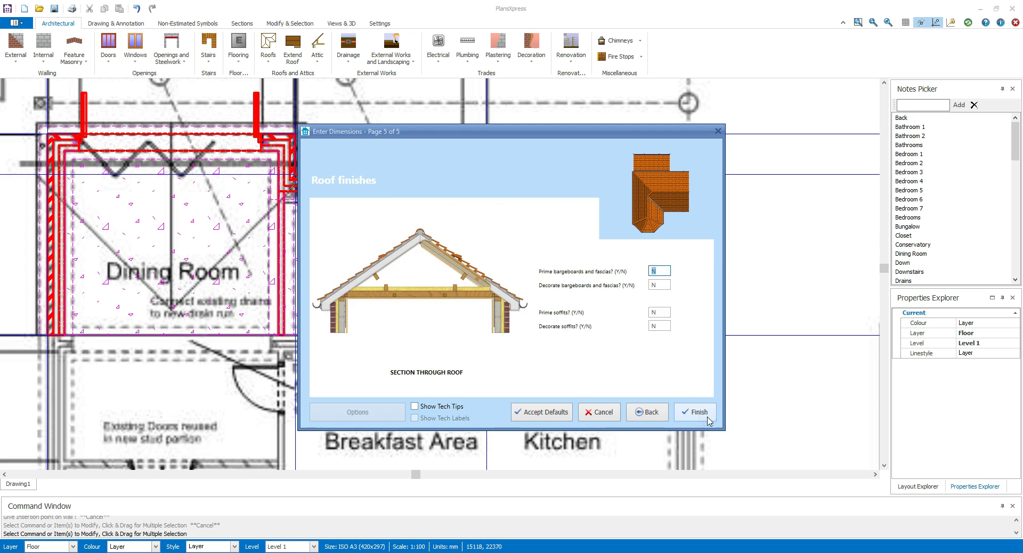
click(707, 419)
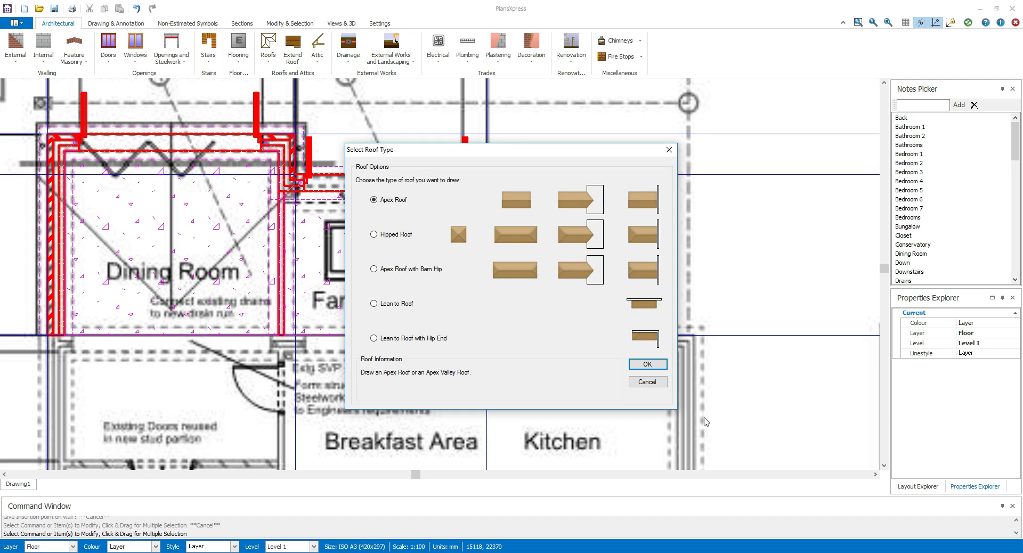
click(388, 306)
click(650, 366)
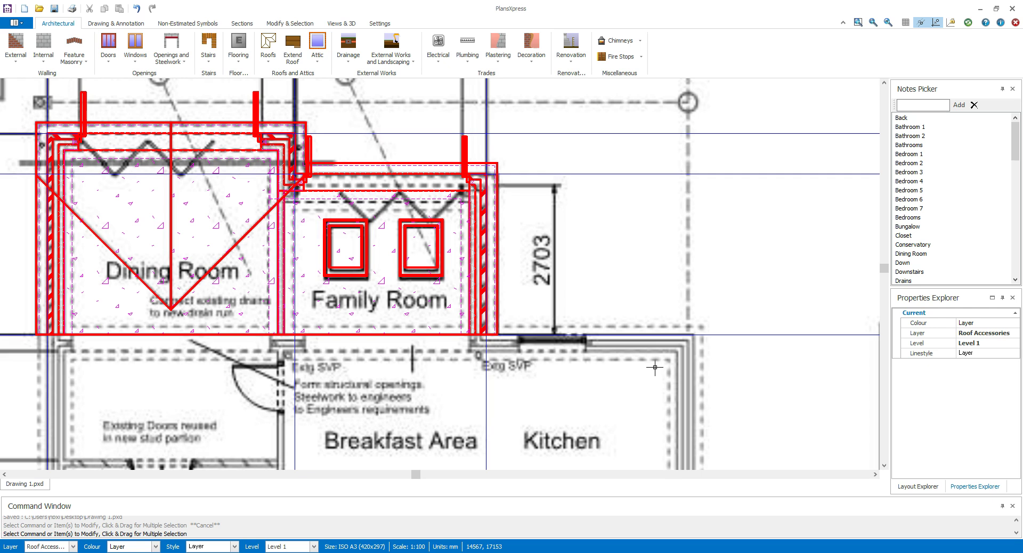
Step: Save the drawing in the Client Plans folder under the customer's name
click(18, 23)
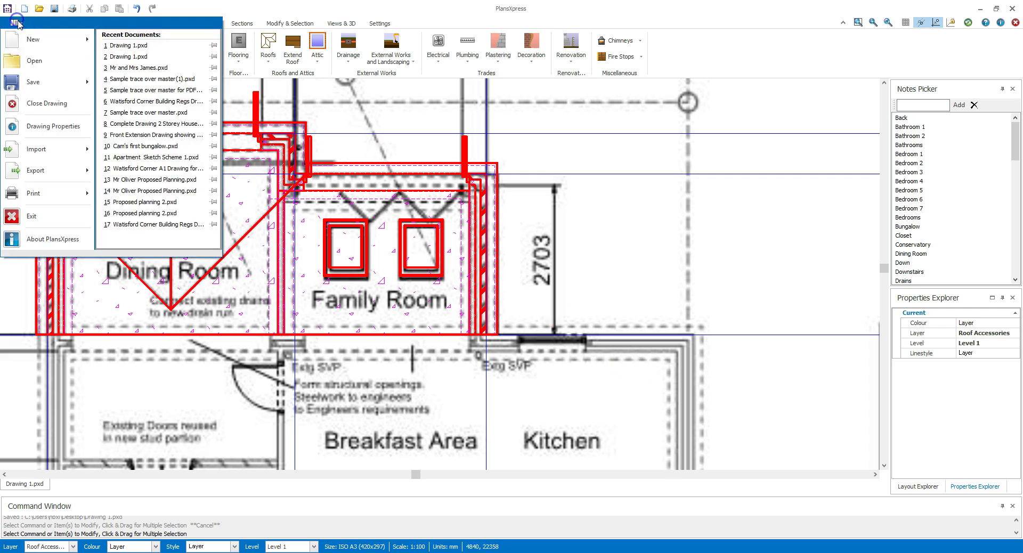
mouse_move(82, 81)
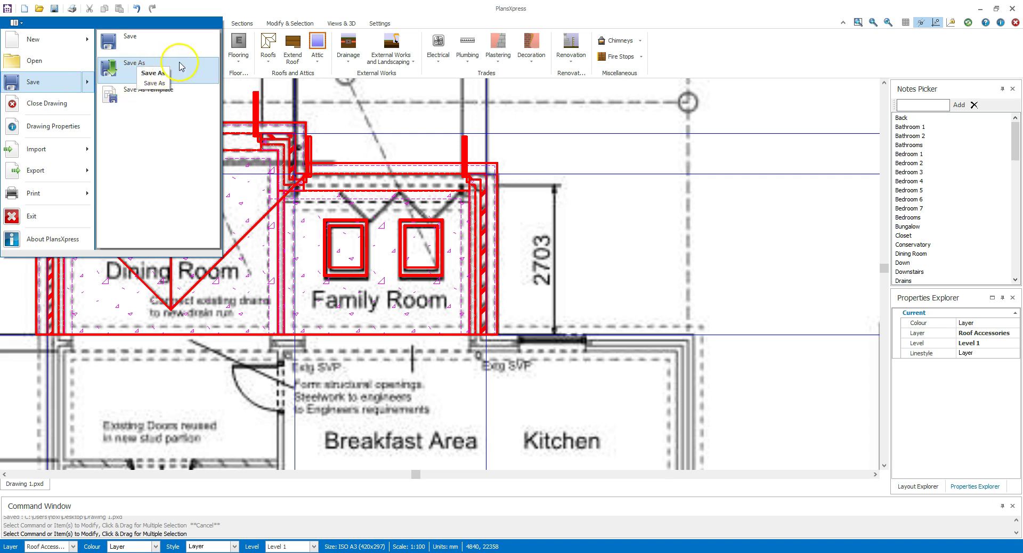
click(160, 73)
double_click(122, 82)
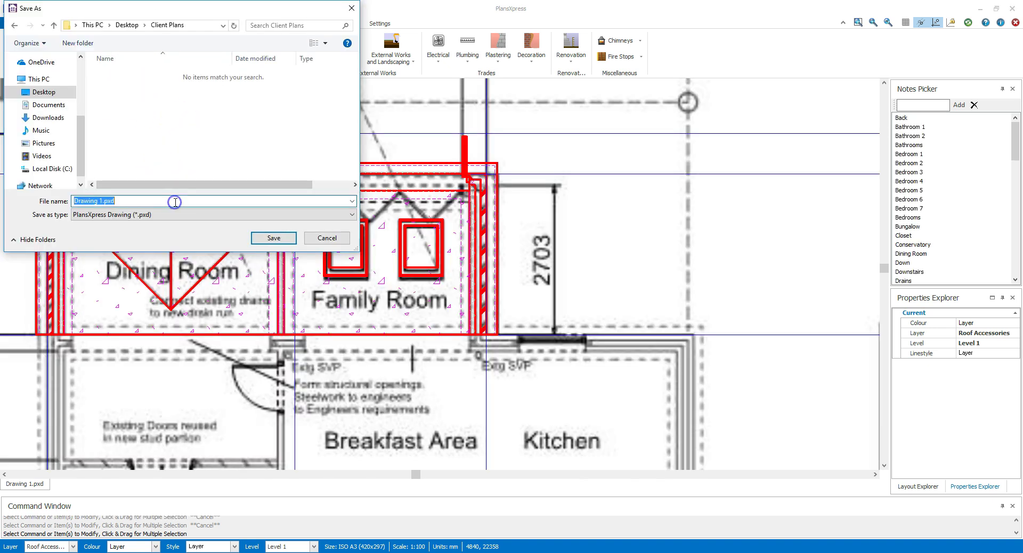
text(Mr and Mrs James)
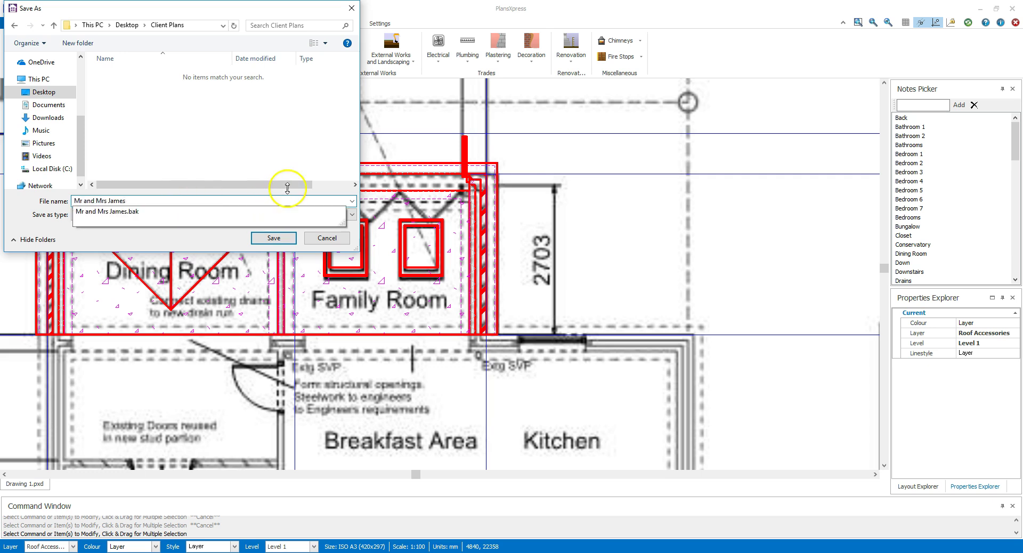
click(277, 238)
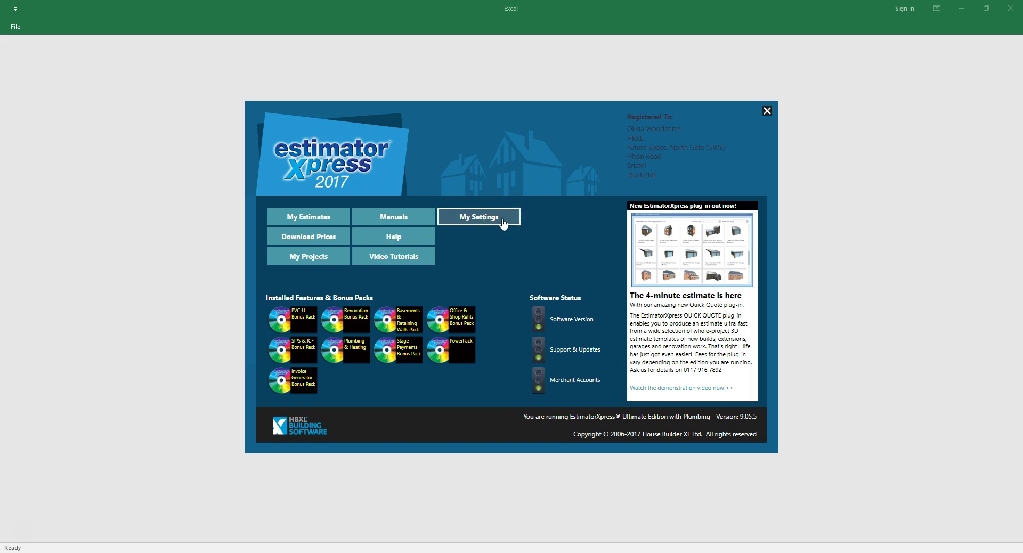
Step: Open My Estimates to list the three estimates in progress
drag(503, 223, 340, 225)
click(340, 225)
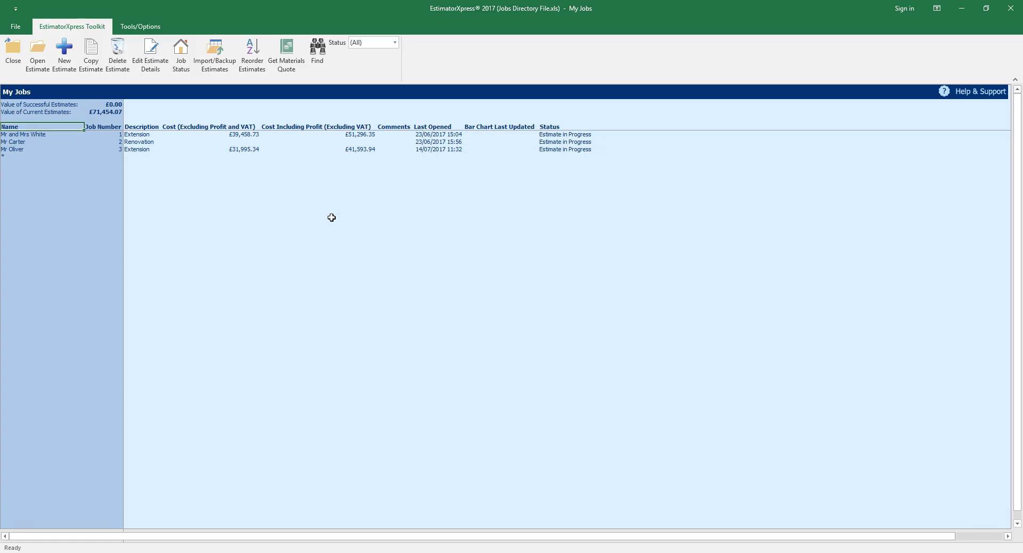
Step: Start a new estimate of the PlansXpress import type for Rapid Take-off
click(65, 63)
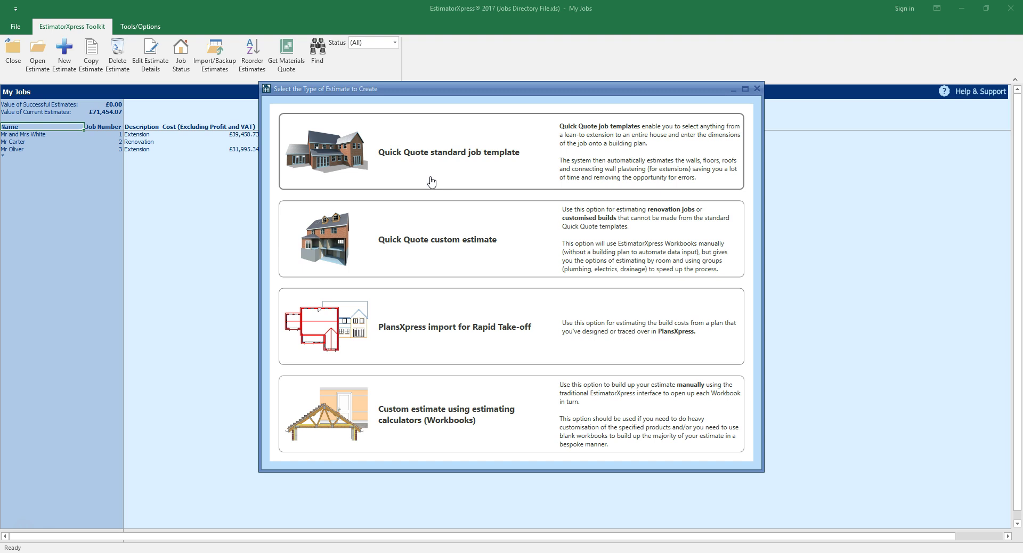
click(415, 264)
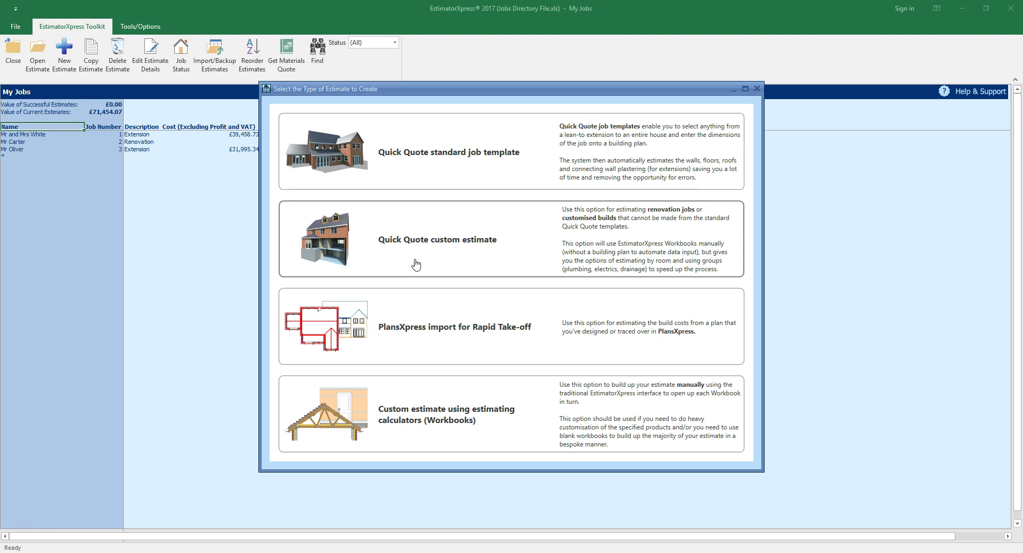
click(419, 355)
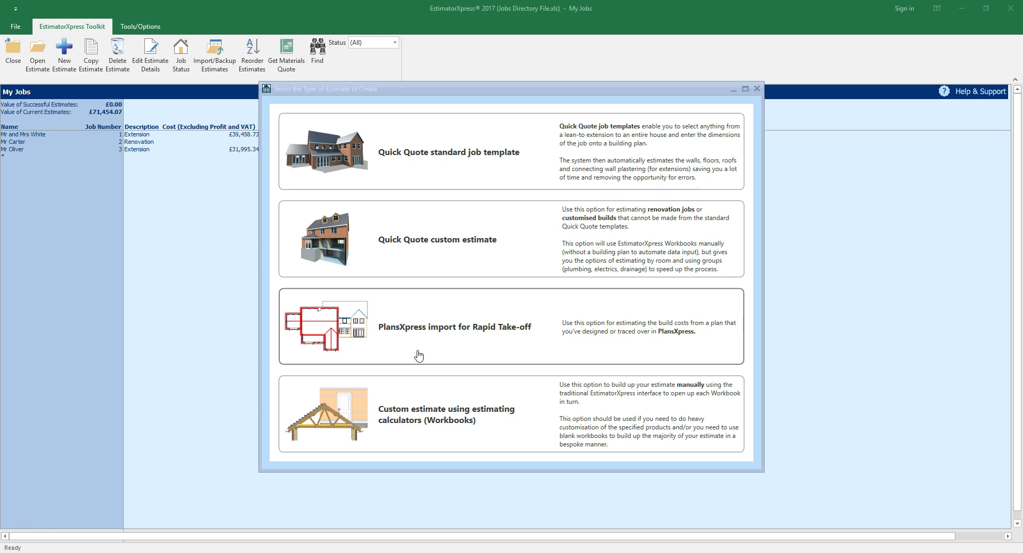
click(418, 441)
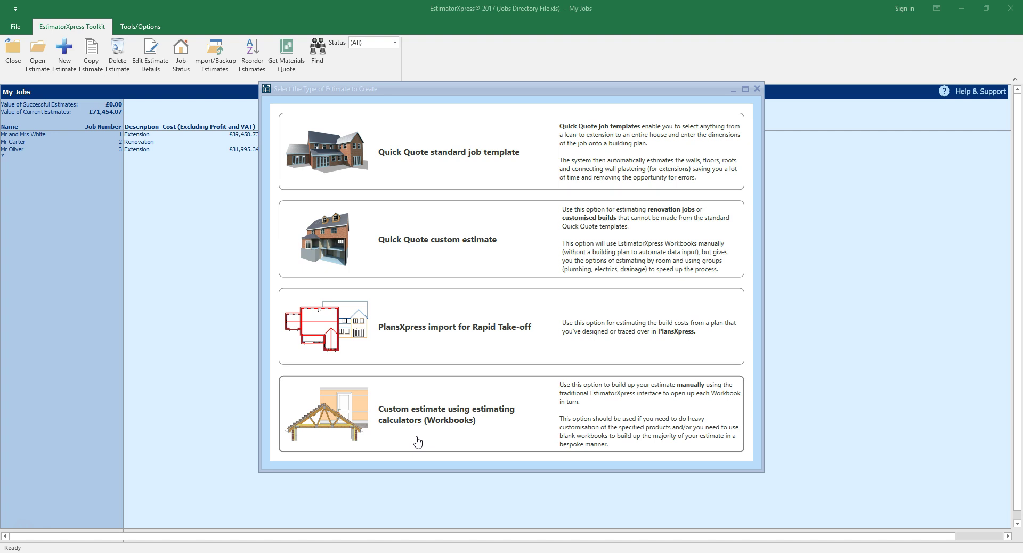
click(432, 353)
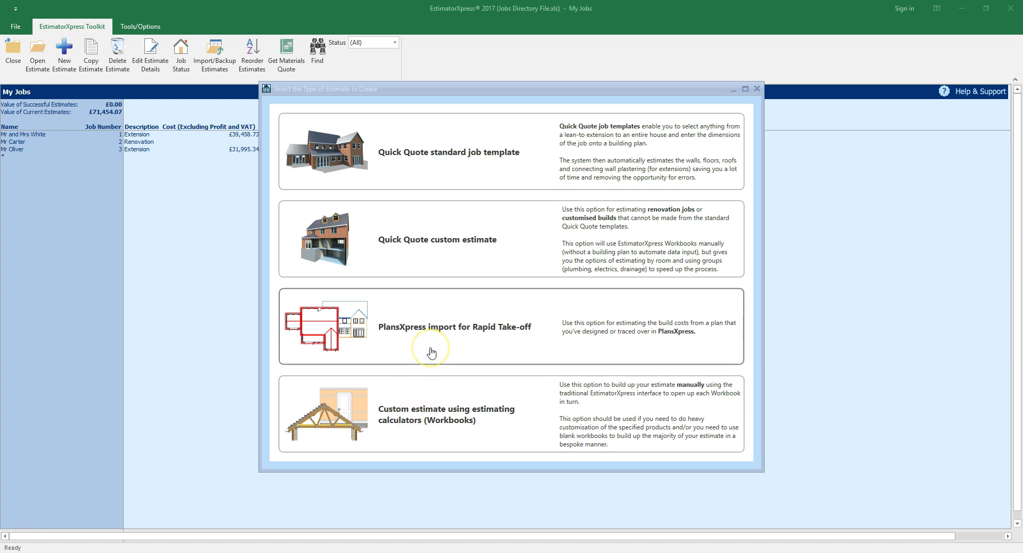
click(431, 353)
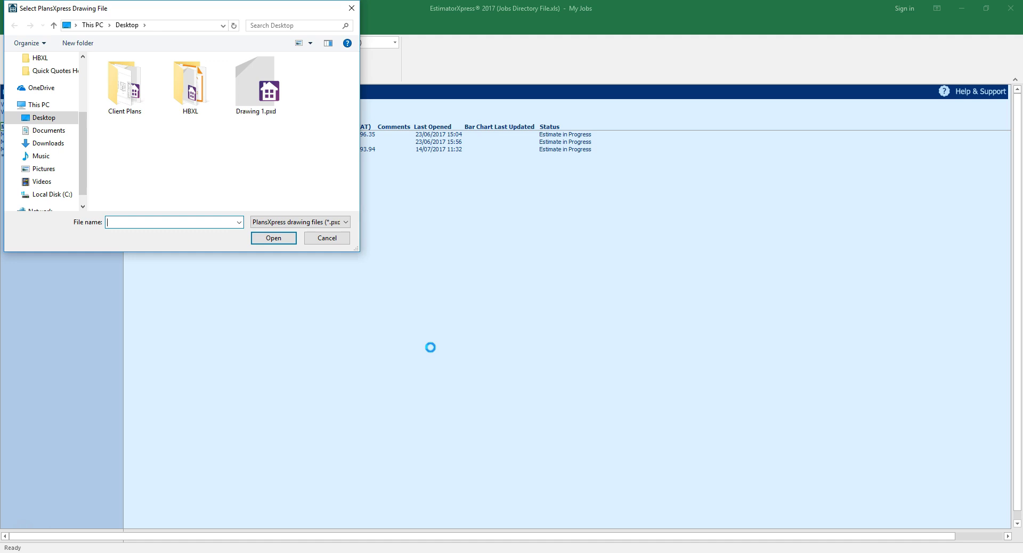
Step: Open the customer's saved .pxd drawing from the Client Plans folder
double_click(137, 103)
click(137, 72)
click(293, 243)
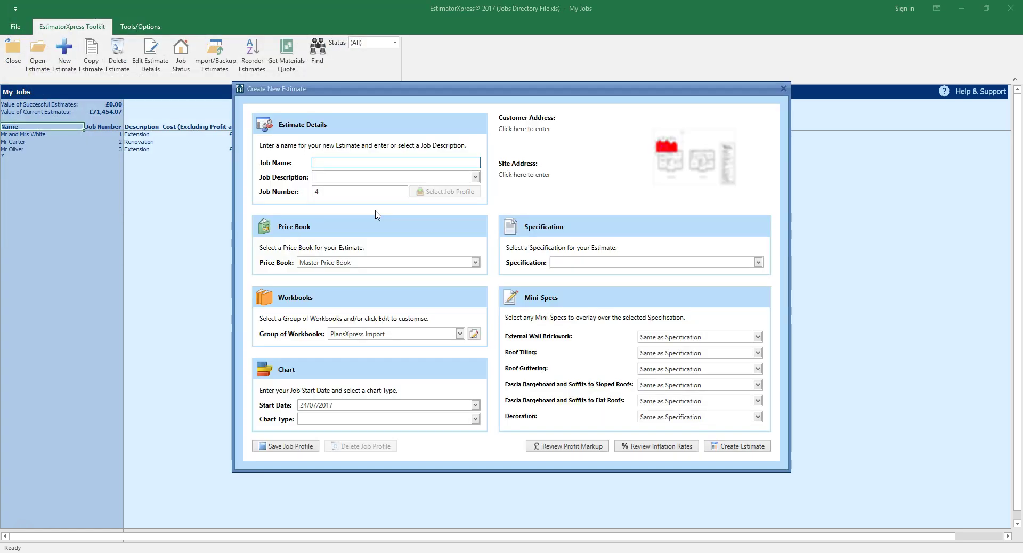
Step: Set the estimate's job description to Extension
text(Mr and Mrs )
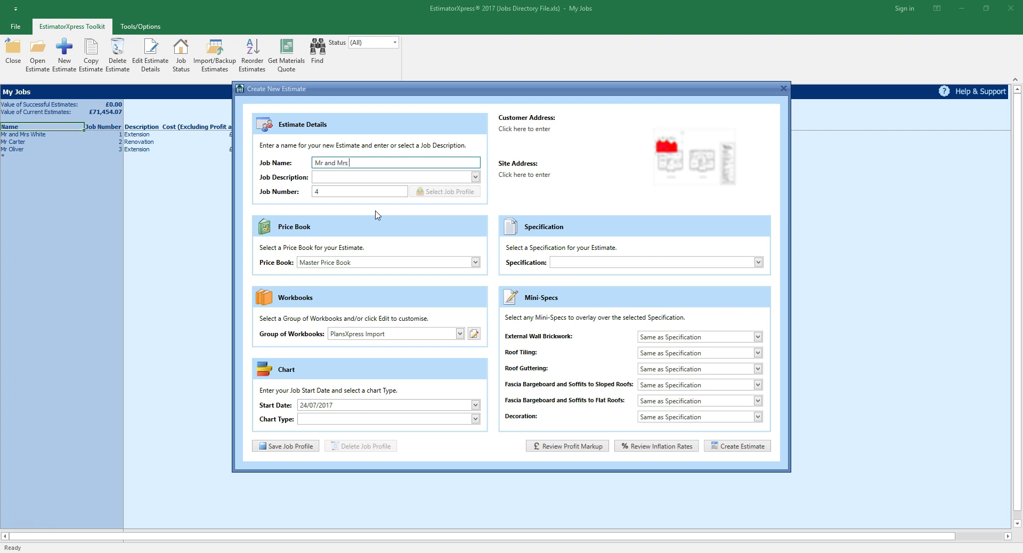
text(James)
click(473, 177)
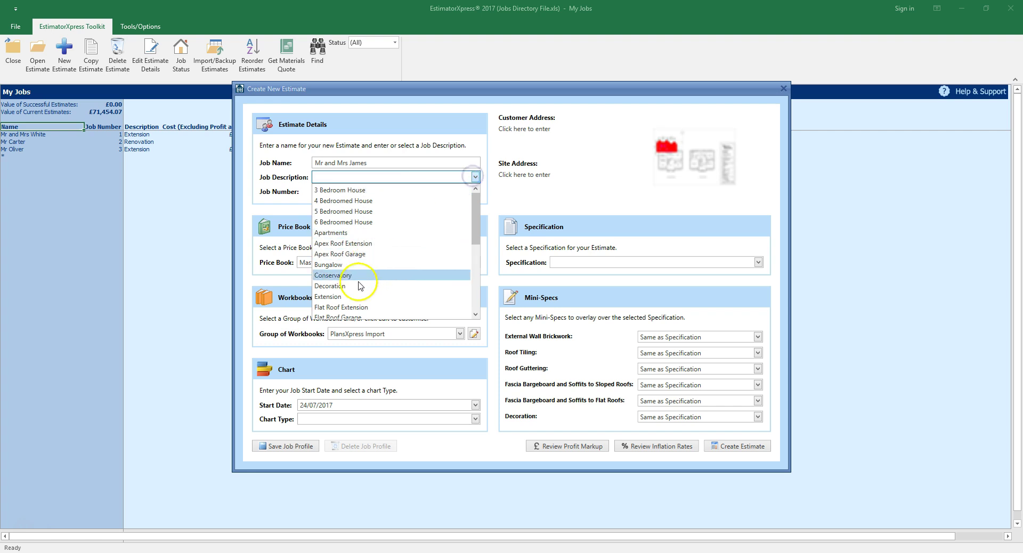
click(355, 296)
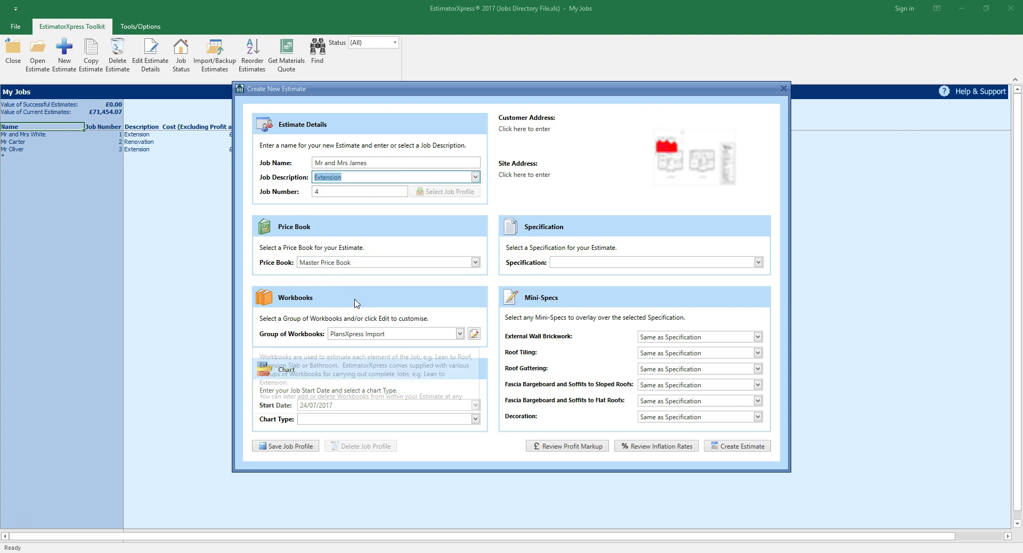
Step: Enter the customer's name and address, copy it to the site address, and choose Master Price Book
click(530, 132)
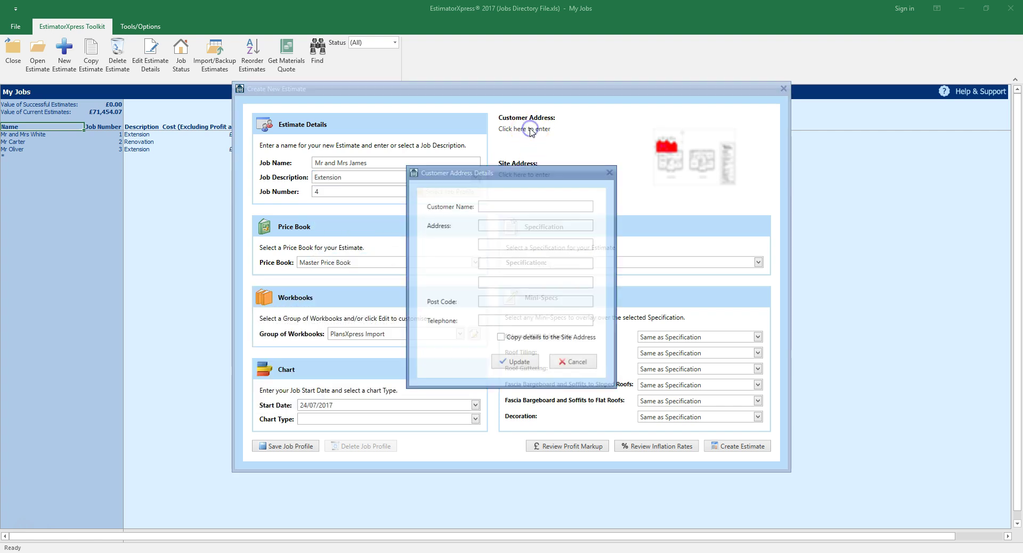
click(517, 205)
text(Mr and Mrs James)
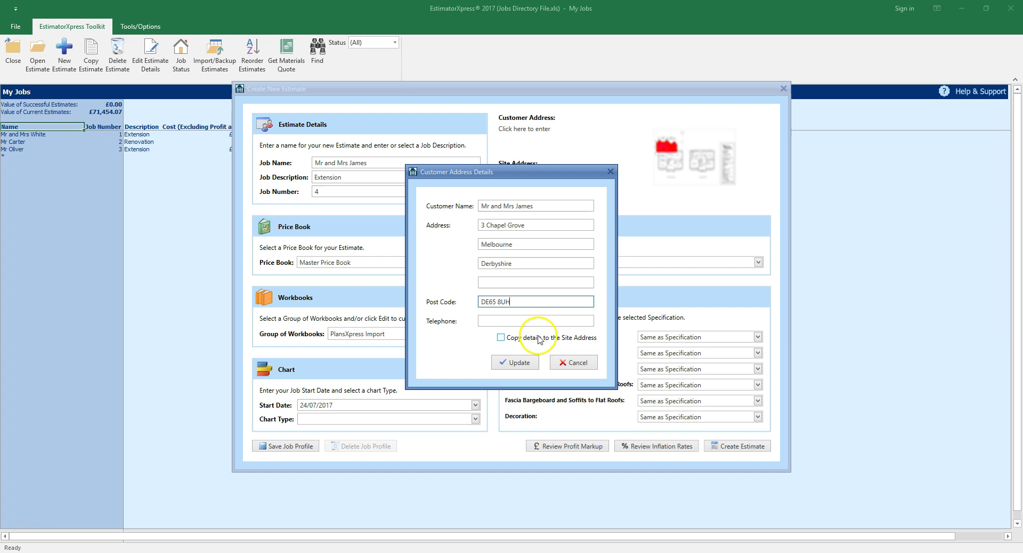
click(537, 338)
click(516, 362)
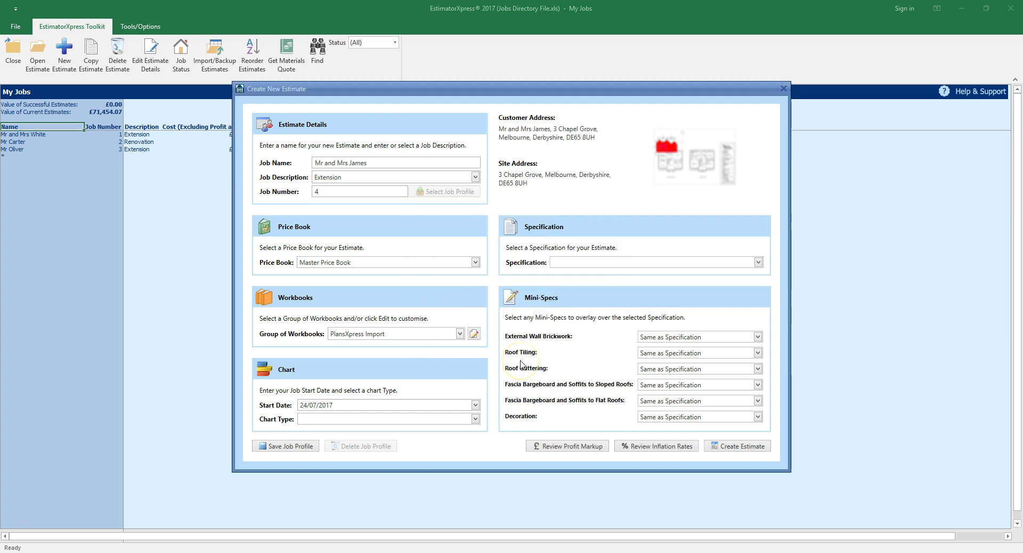
click(475, 262)
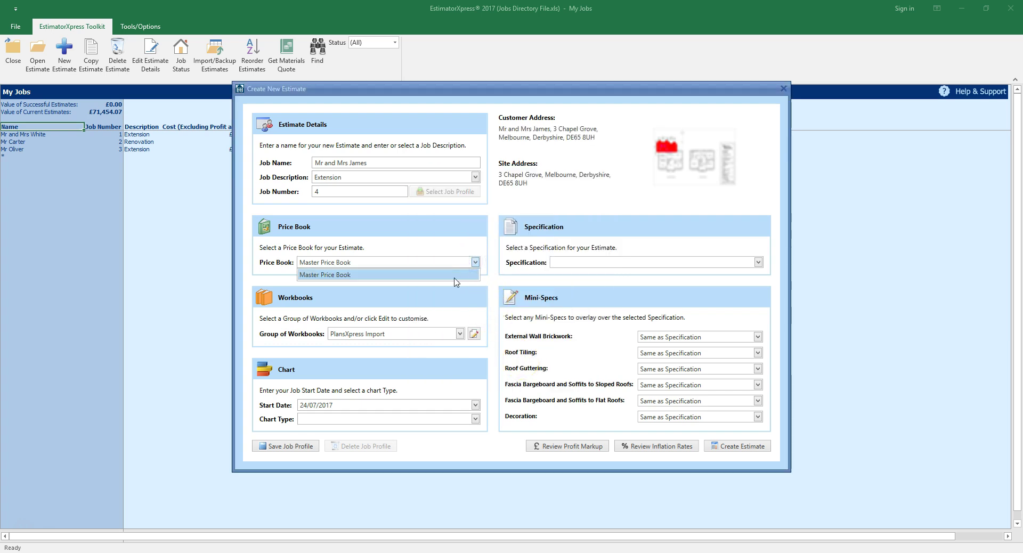
click(455, 275)
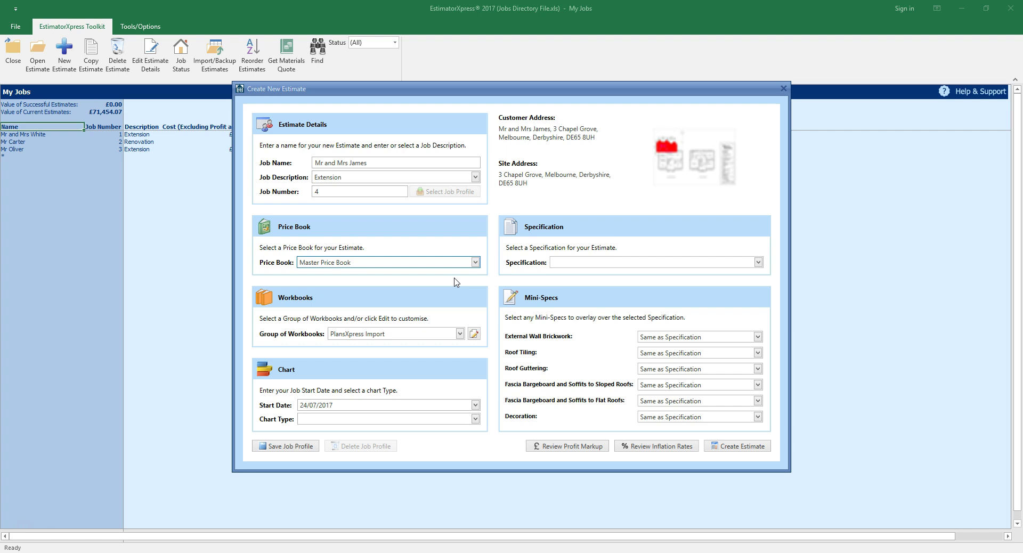
Step: Keep PlansXpress Import workbooks, set start date 31/07/2017 and chart type Large Extension
click(461, 337)
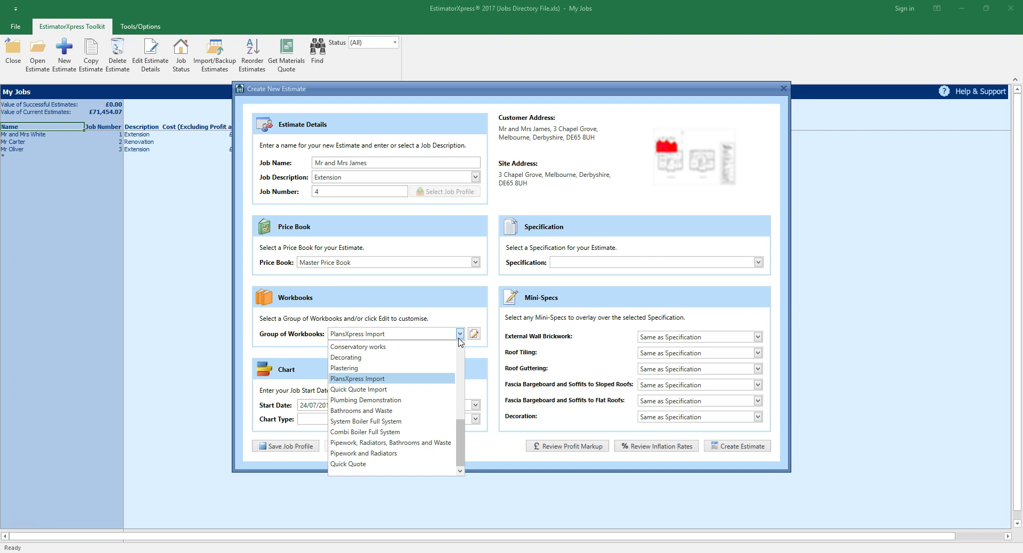
click(434, 380)
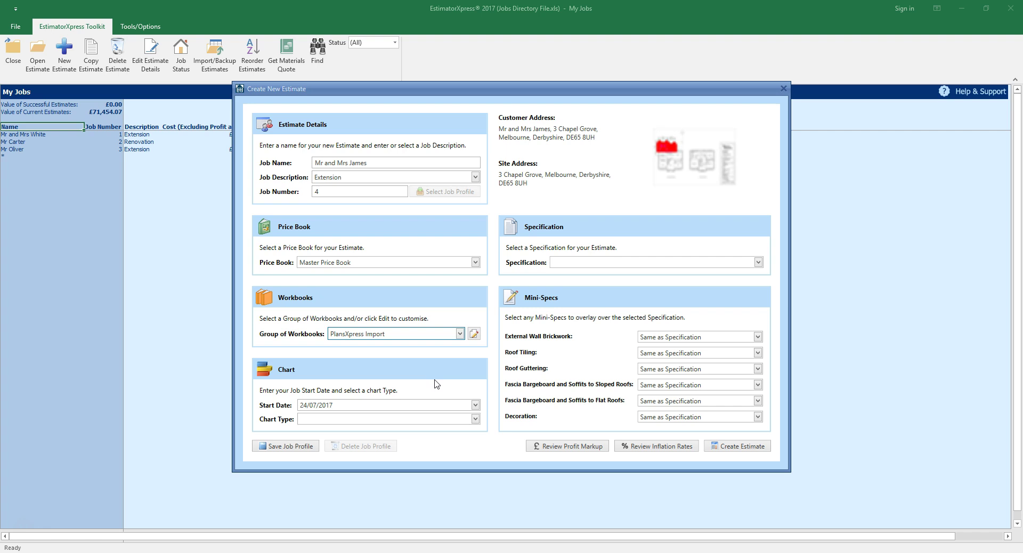
click(475, 405)
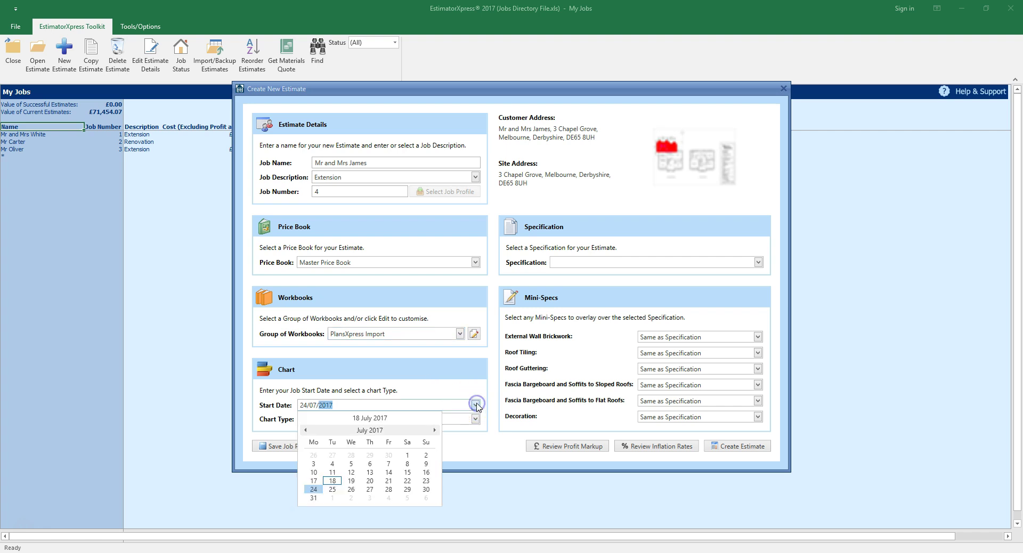
click(313, 498)
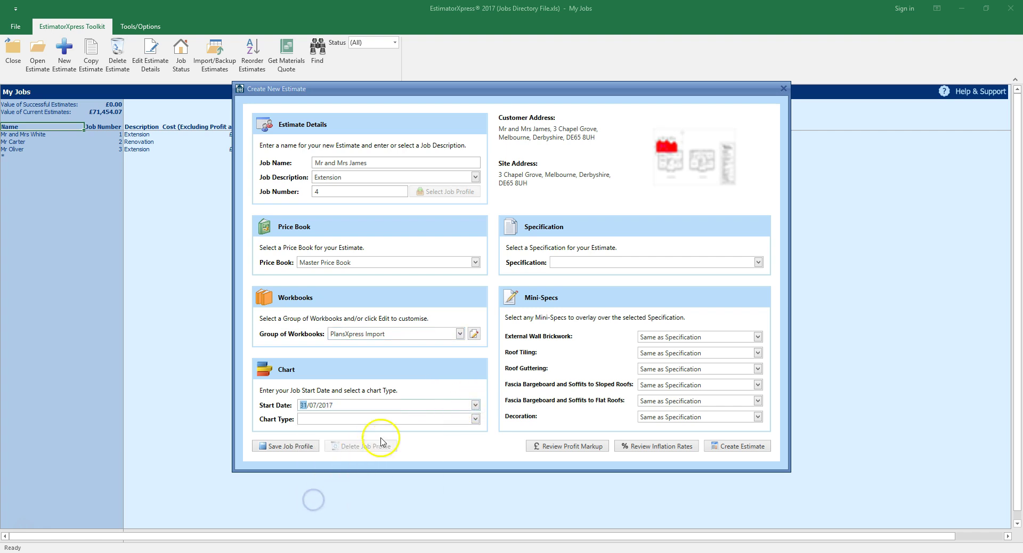
click(423, 420)
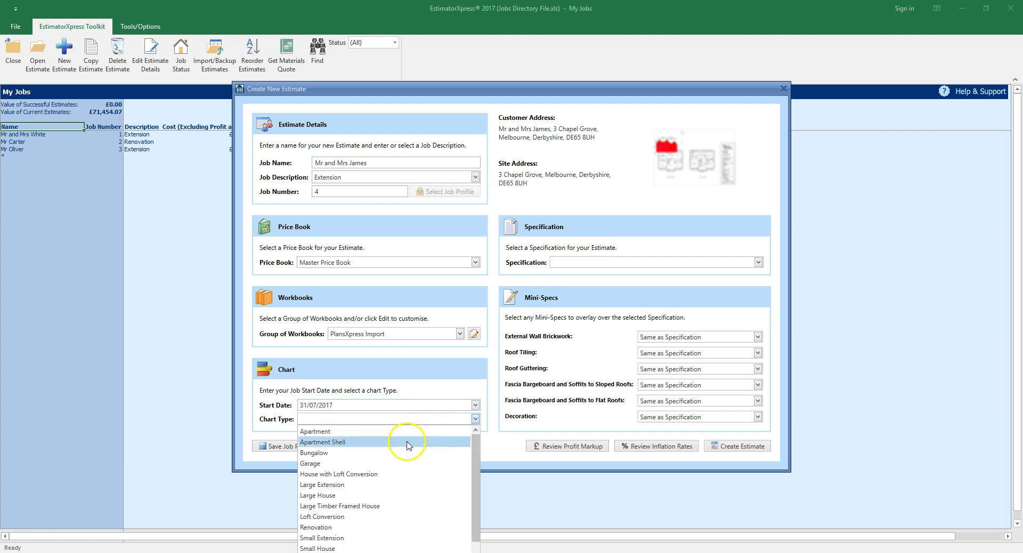
click(390, 486)
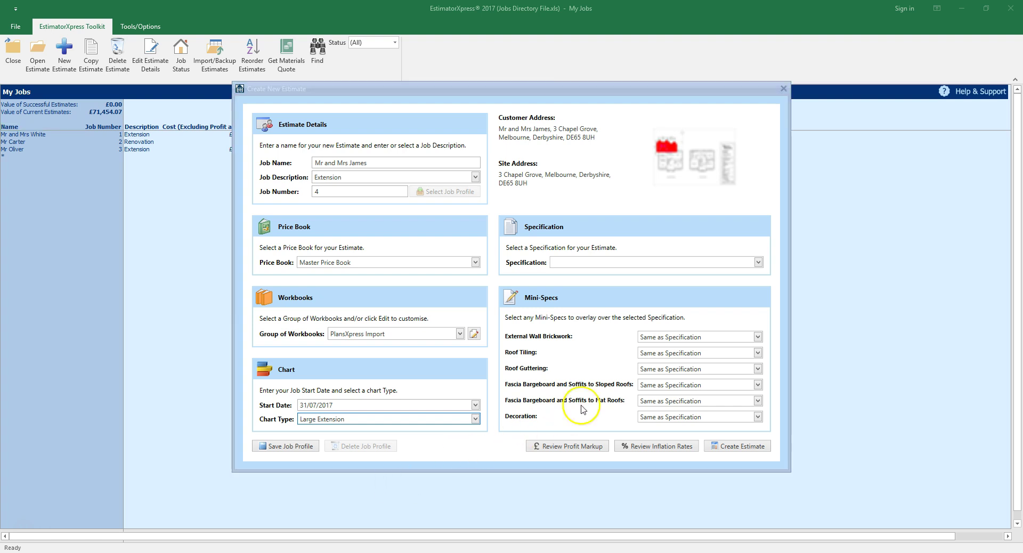
Step: Choose Extension Specification as the estimate's specification
click(759, 262)
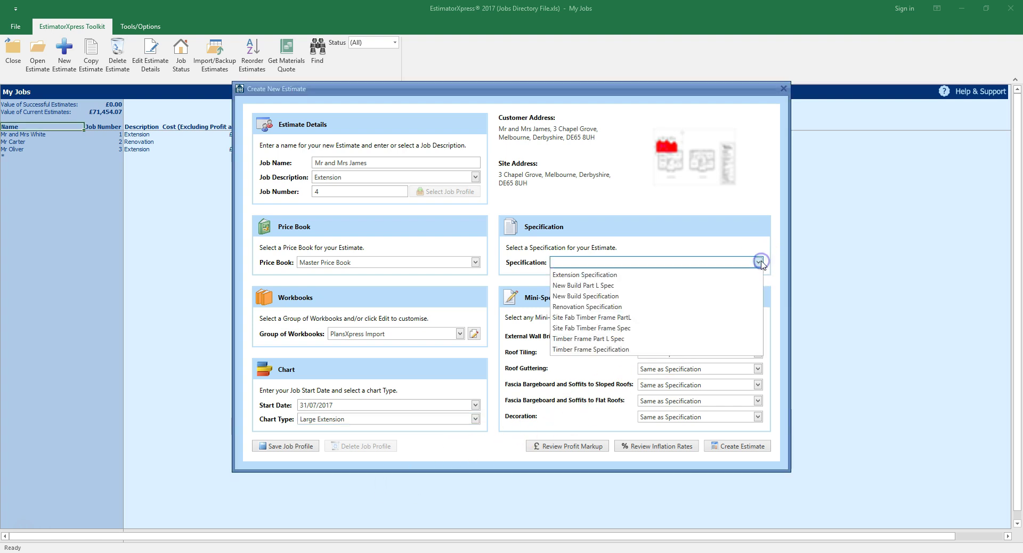
click(728, 275)
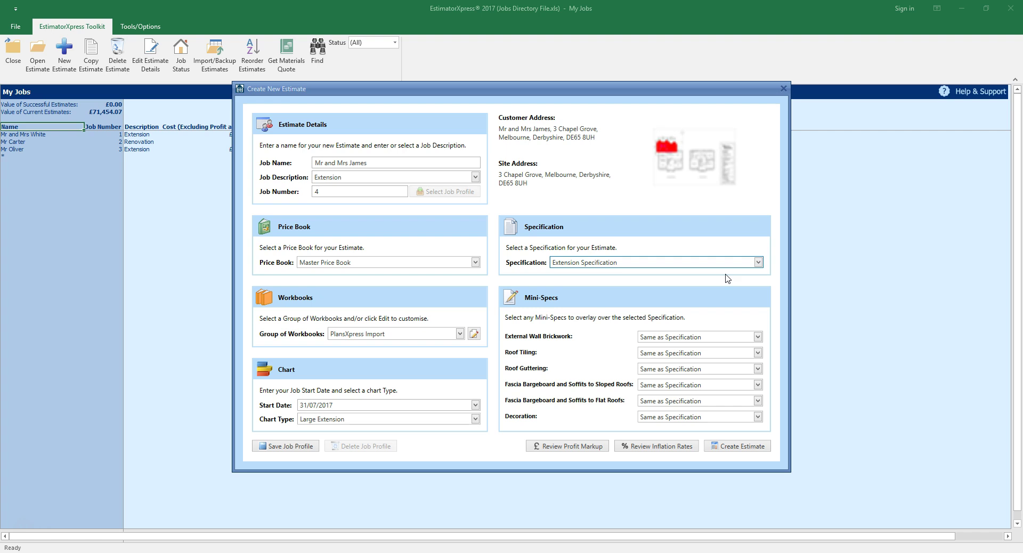
click(728, 289)
Step: Set walls to 70p Facing Brick and roofing to Pantile, both for Extension or Renovation
click(760, 339)
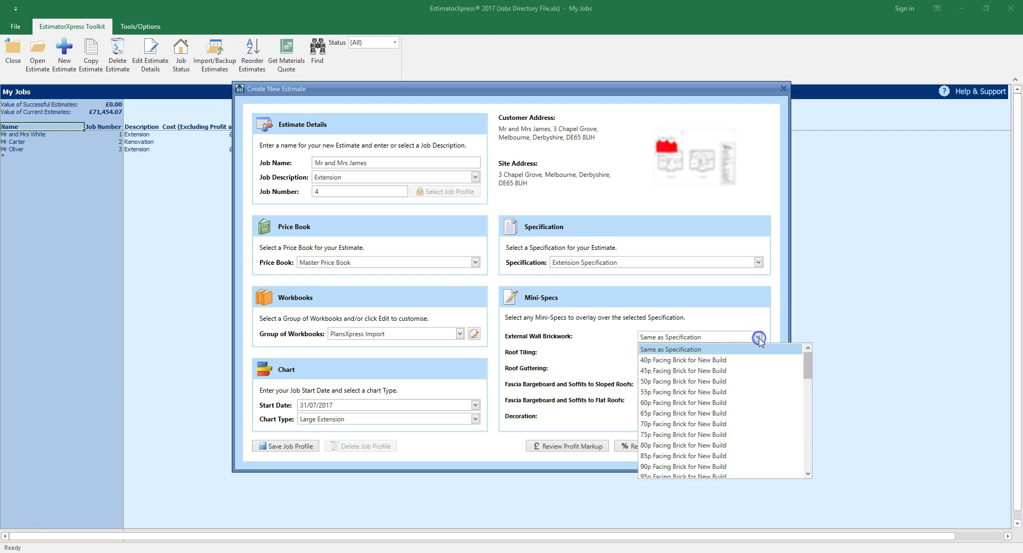
drag(807, 371, 804, 391)
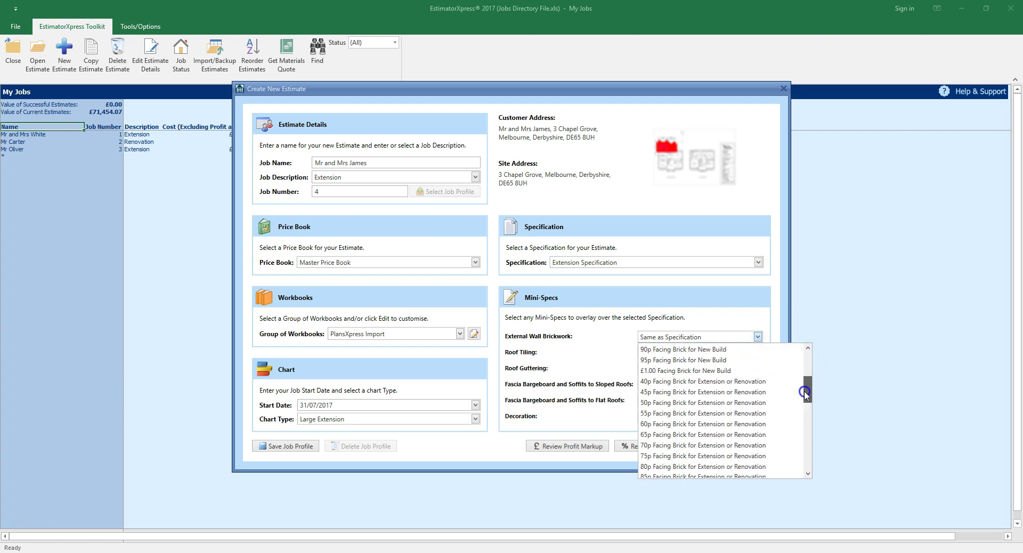
click(748, 435)
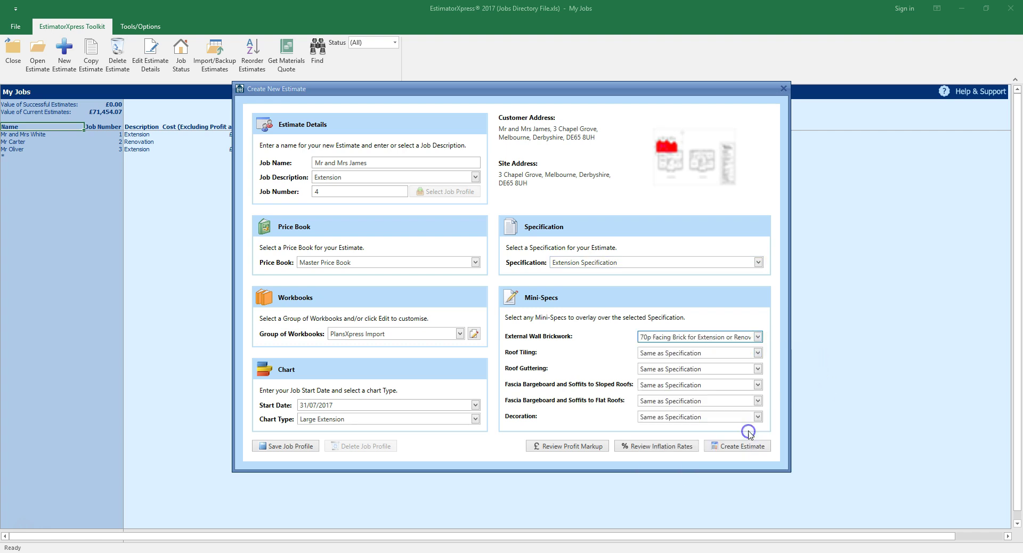
click(757, 353)
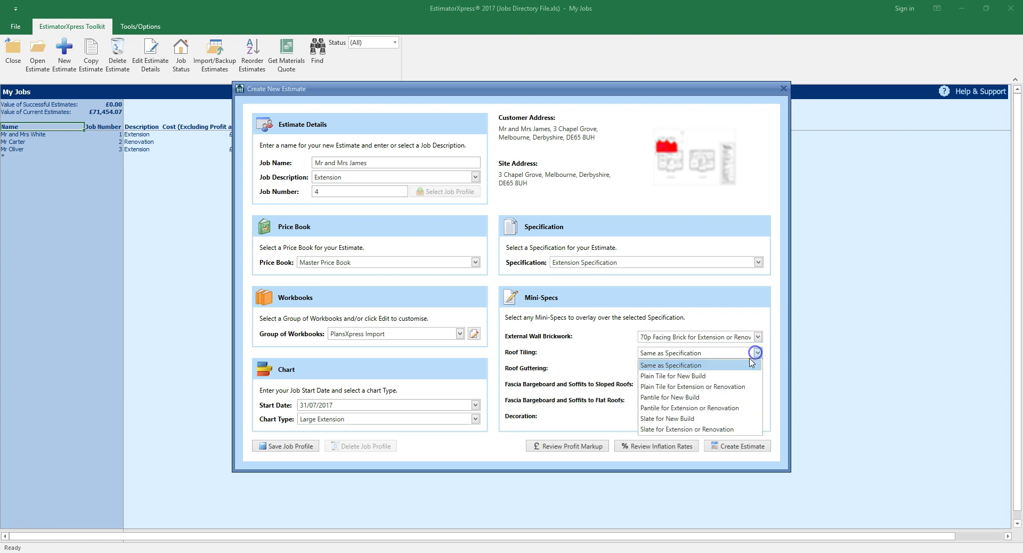
click(728, 409)
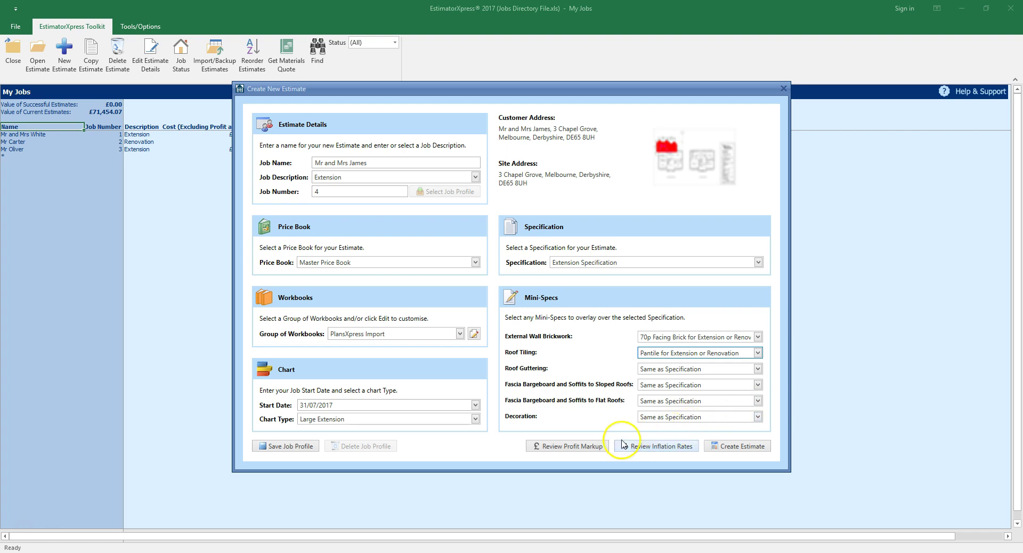
Step: Check the 30% profit markups, then create the estimate to view its £26,038.22 summary
click(601, 451)
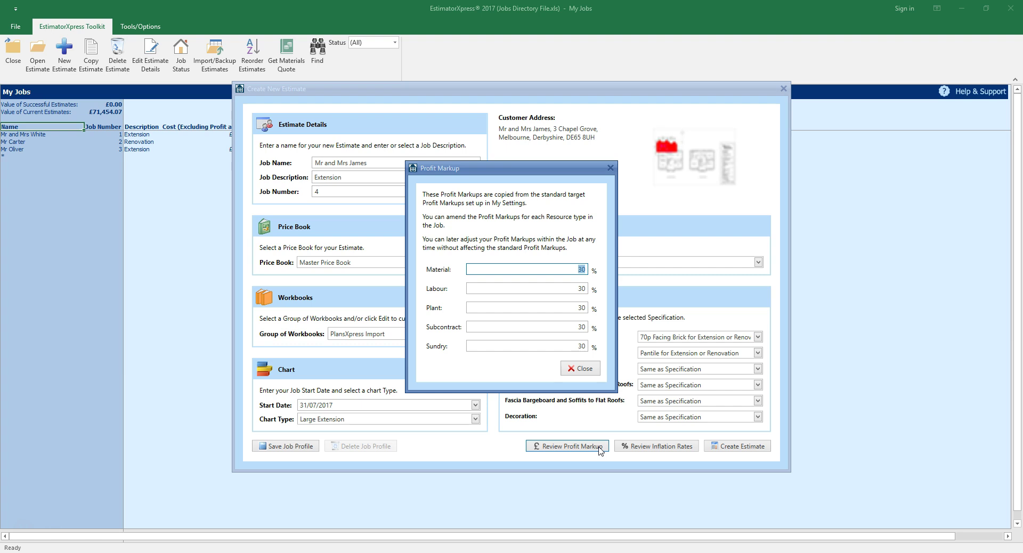
click(585, 368)
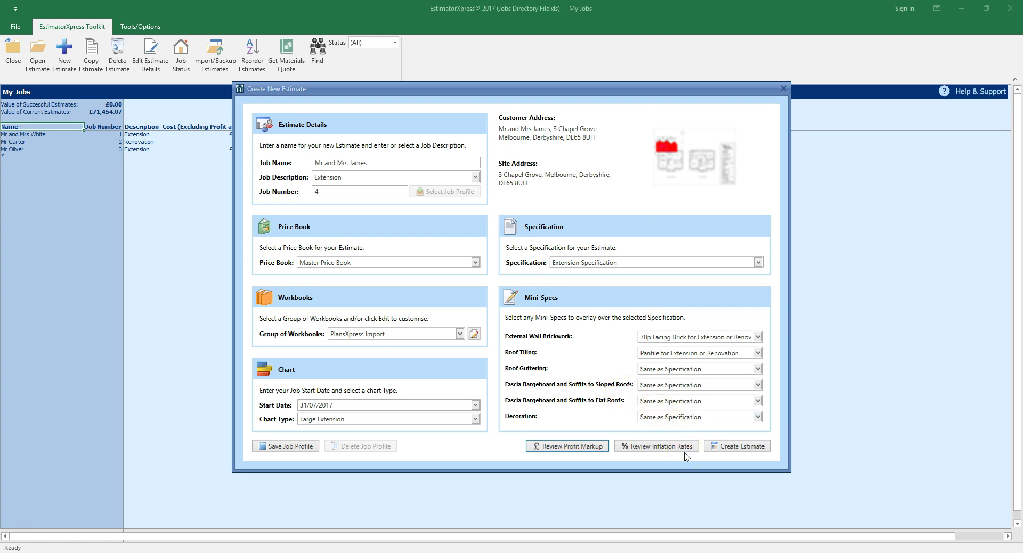
click(738, 445)
click(761, 451)
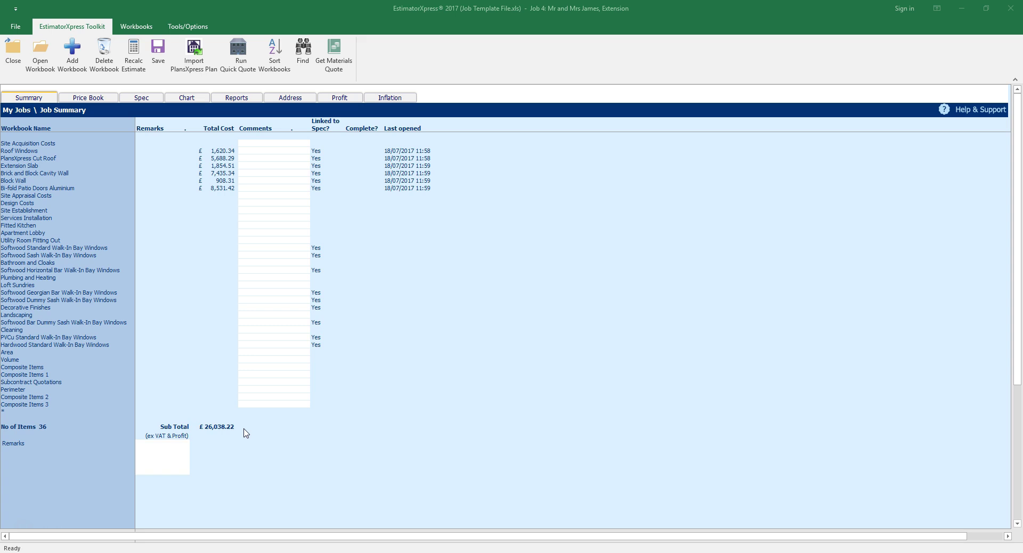
Step: Switch to the Extension job's Reports tab
click(231, 101)
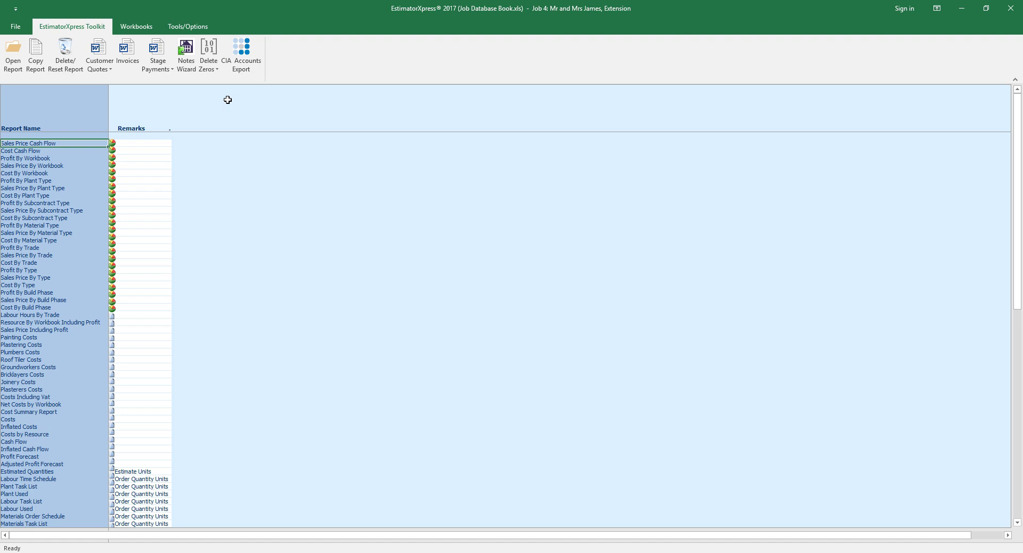
Step: Build a by-phase quote with Key Resources Specified, customer-friendly descriptions and Extension letter text, then print
click(100, 59)
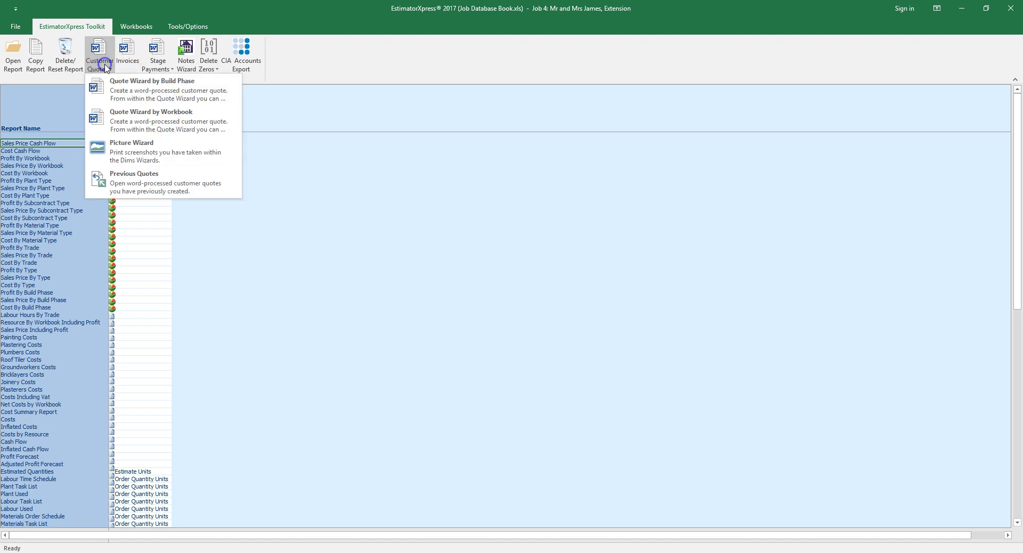
click(133, 91)
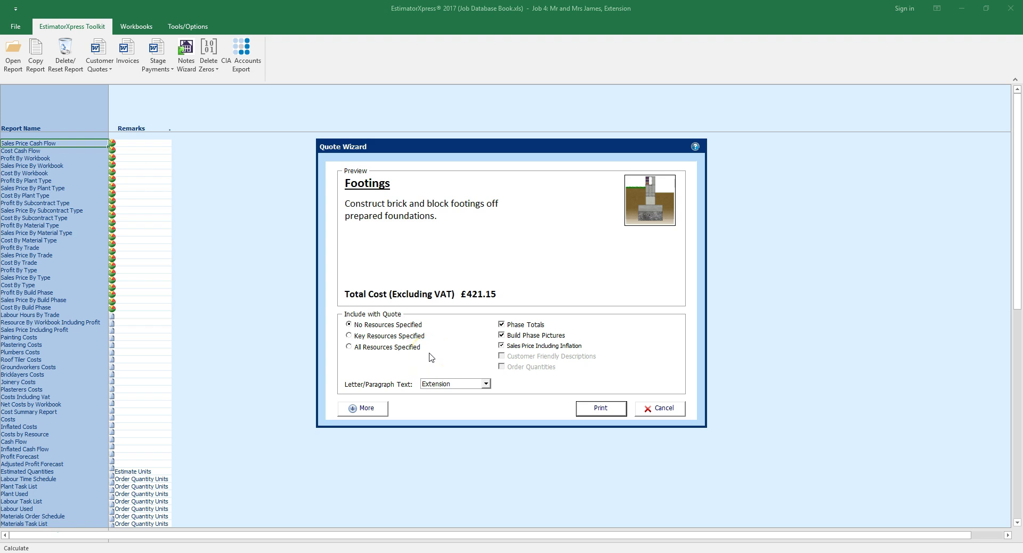
click(395, 336)
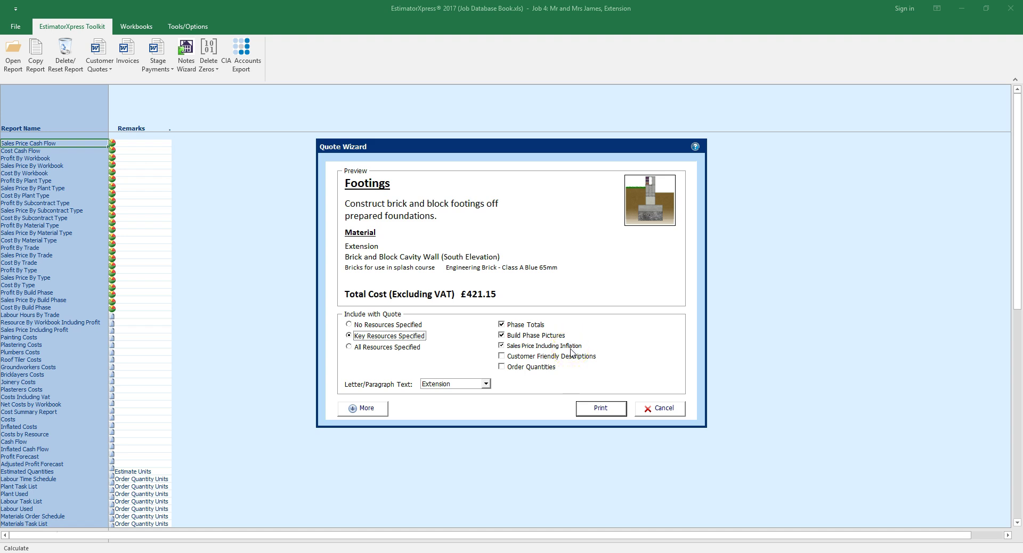
click(502, 357)
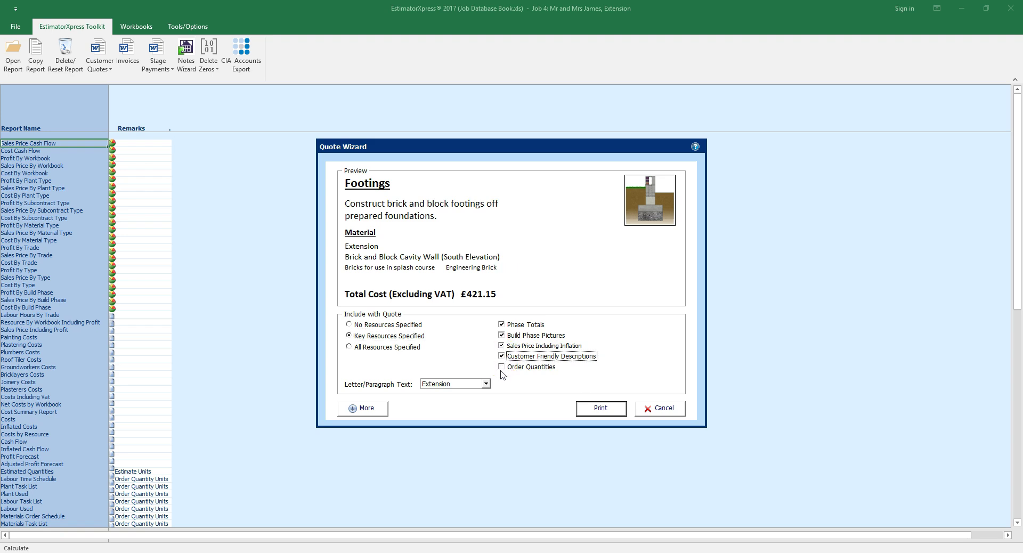
click(485, 384)
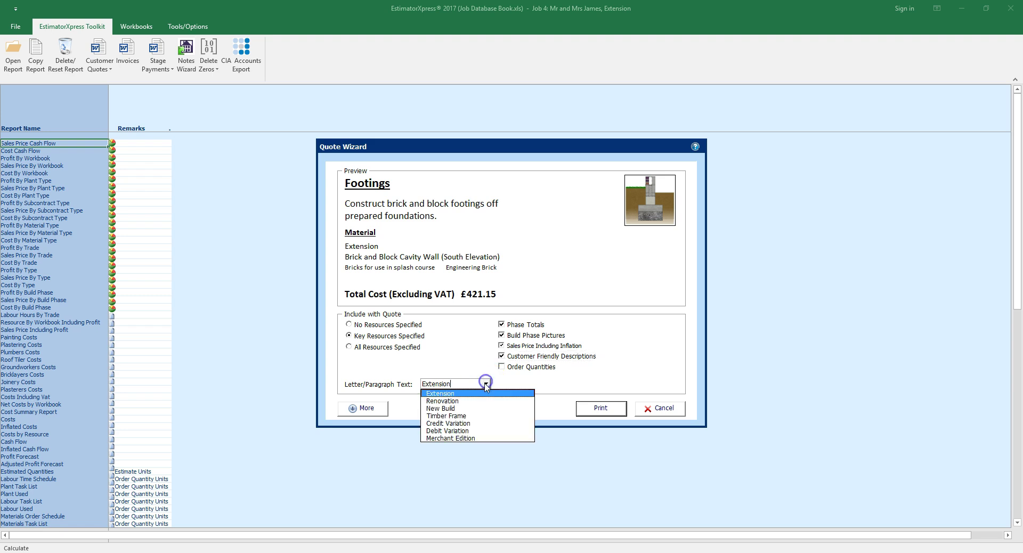
click(483, 397)
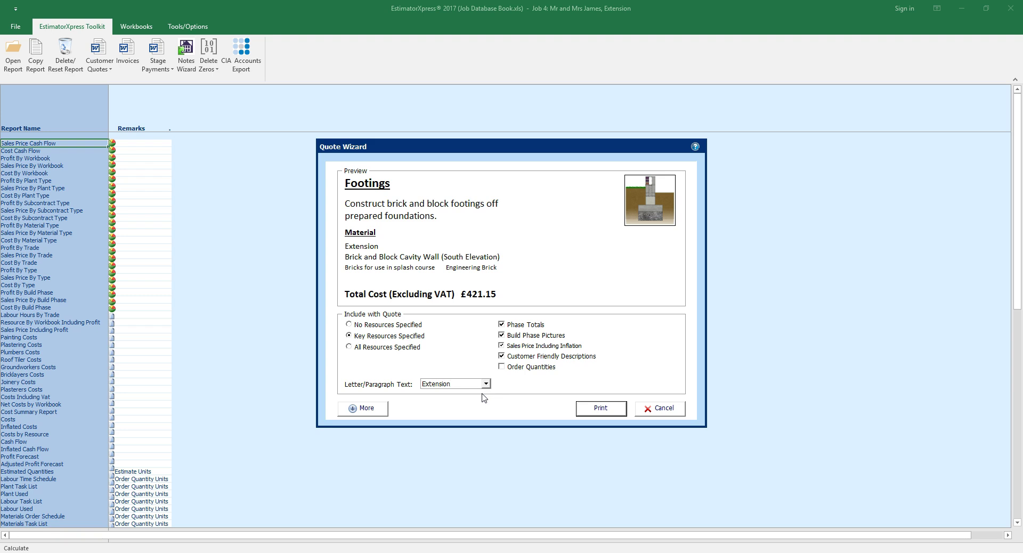
click(619, 414)
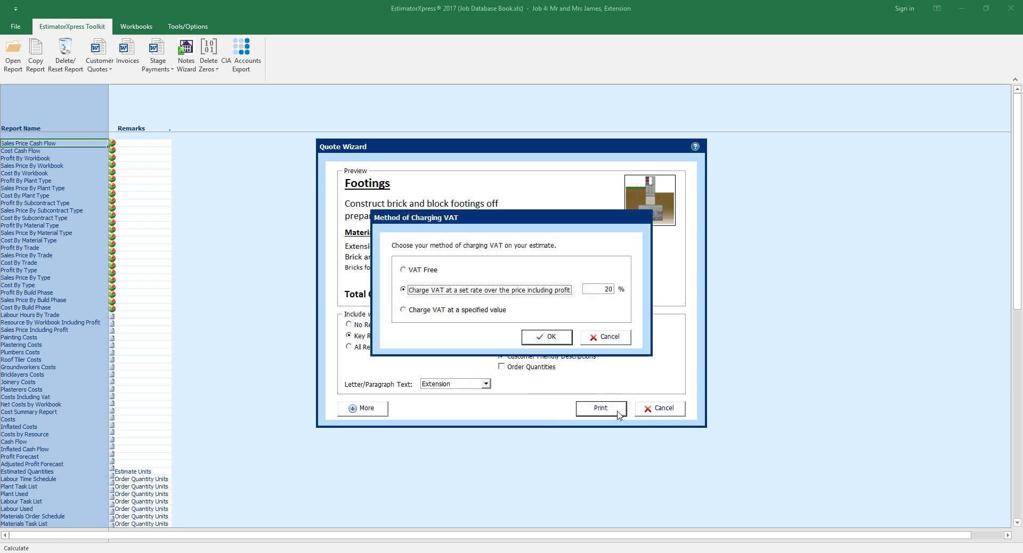
Step: Keep VAT charged at the set 20% rate and confirm to generate the Word quote
click(552, 337)
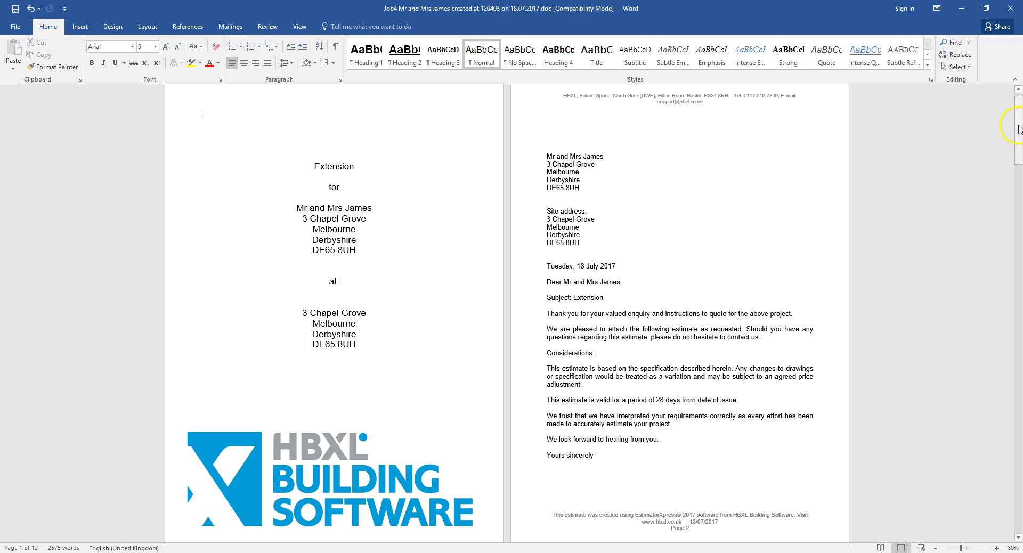
Step: Scroll the Word quote down to pages 3 and 4 showing Foundations and Footings costs
drag(1015, 126, 1008, 198)
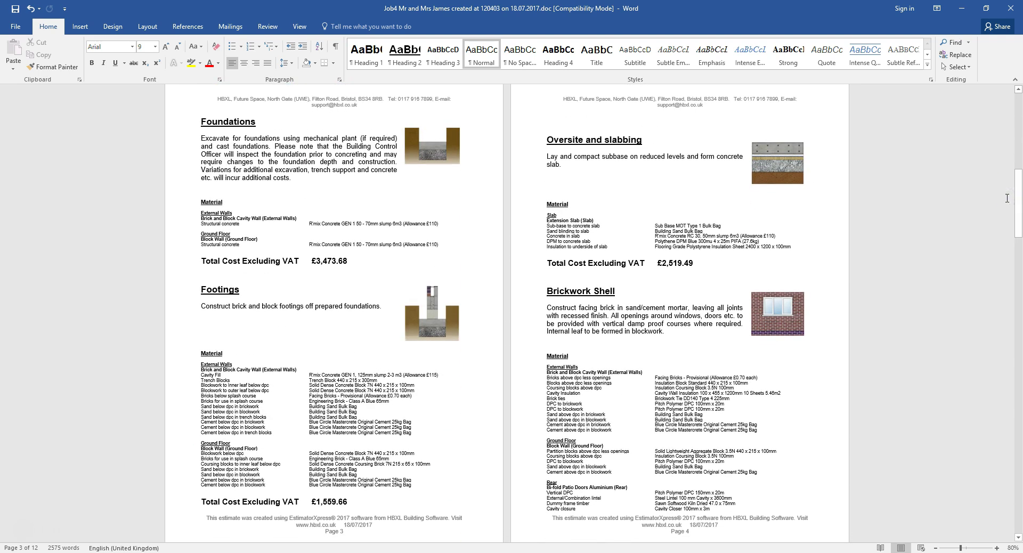